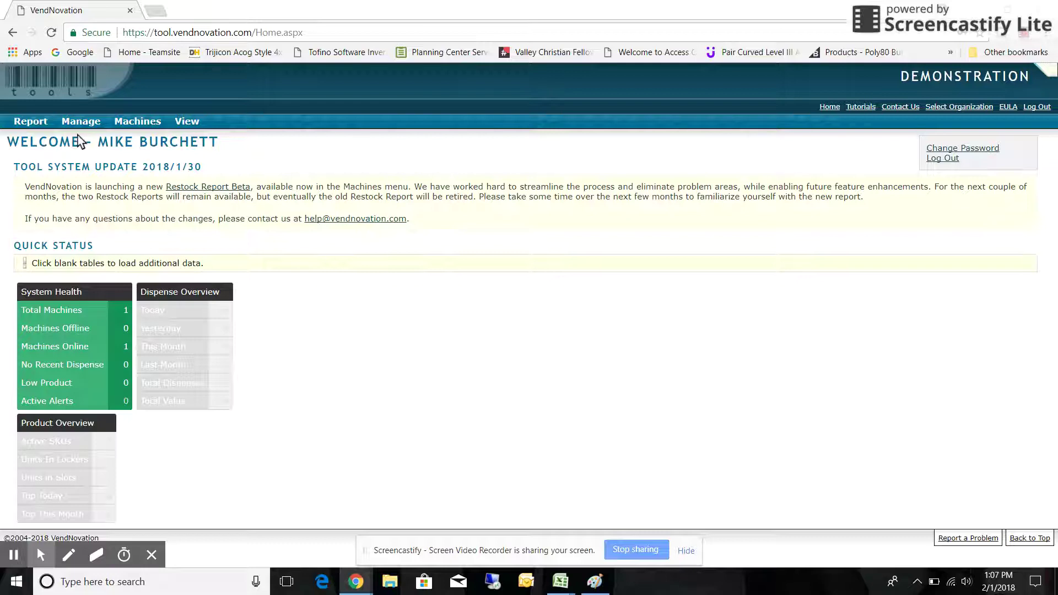
# Start a new allocation code on the Allocation Codes page and name it "Glasses Restriction"
pyautogui.moveTo(81, 123)
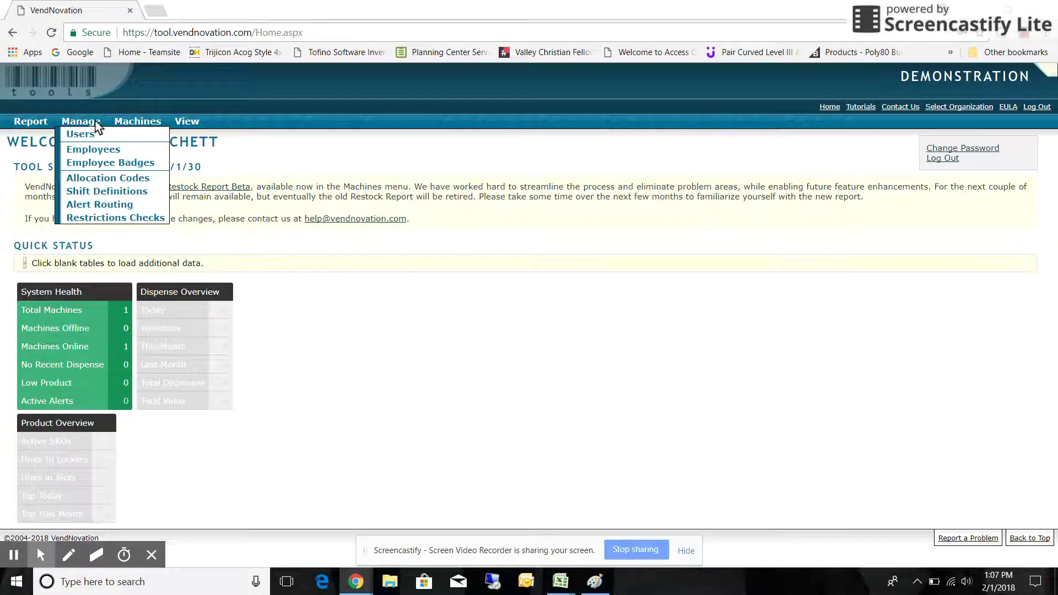
pyautogui.click(103, 179)
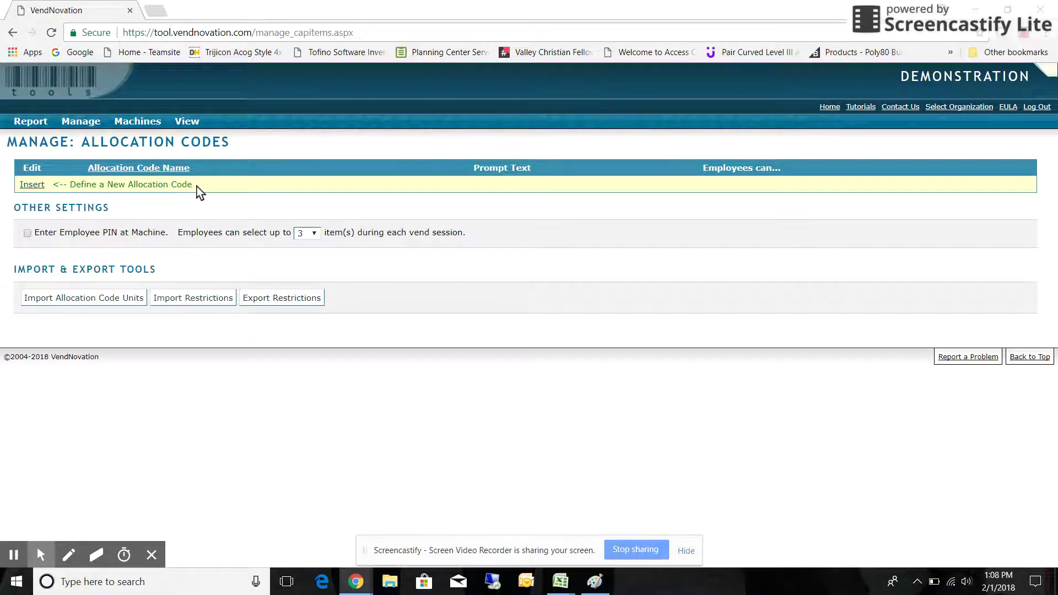
pyautogui.click(31, 185)
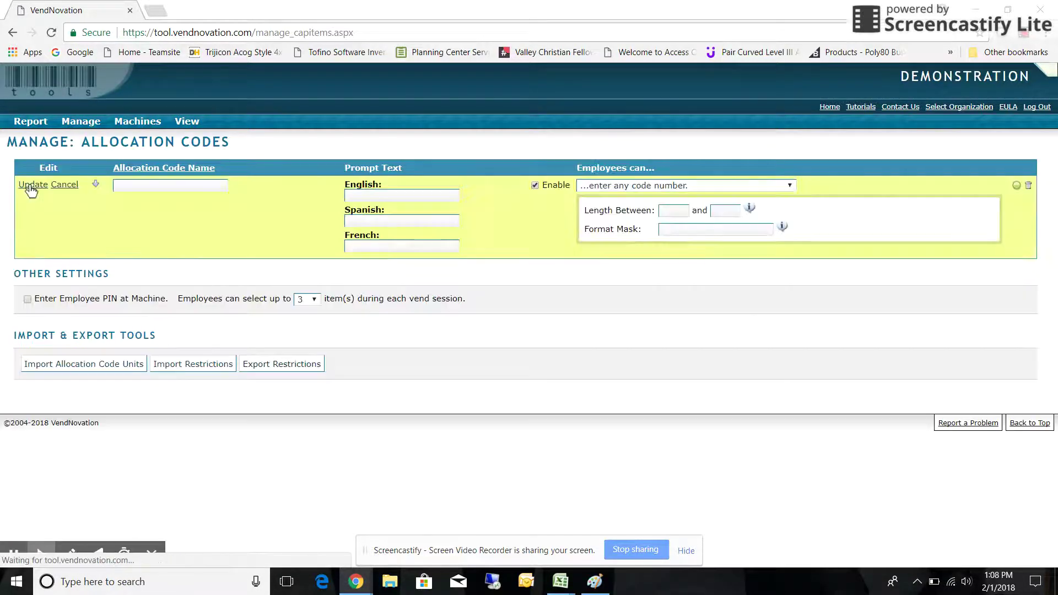
pyautogui.click(161, 186)
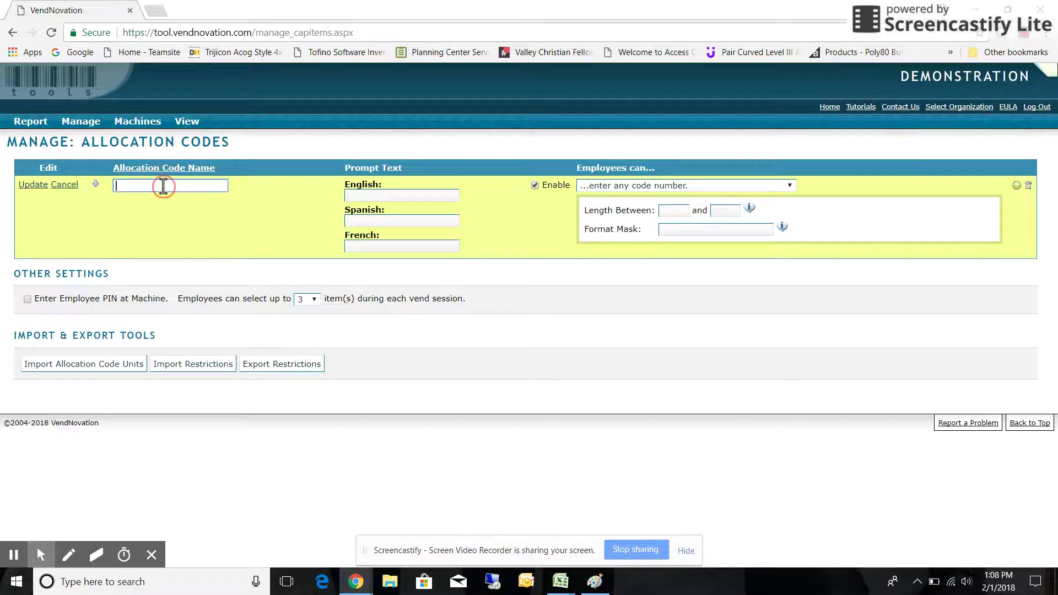
pyautogui.write('G')
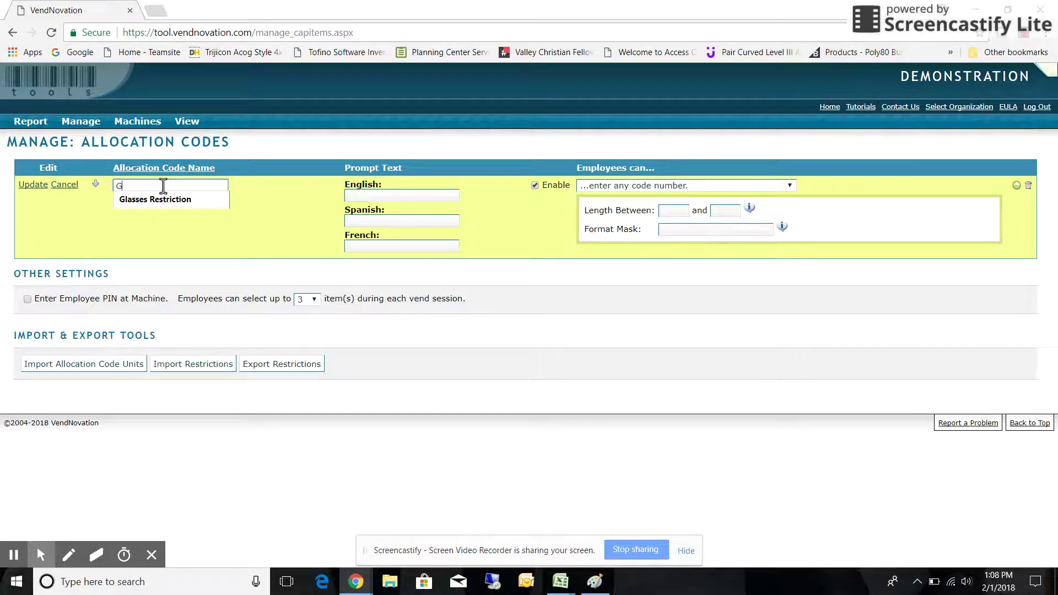
pyautogui.write('lasses Restriction')
pyautogui.press('Tab')
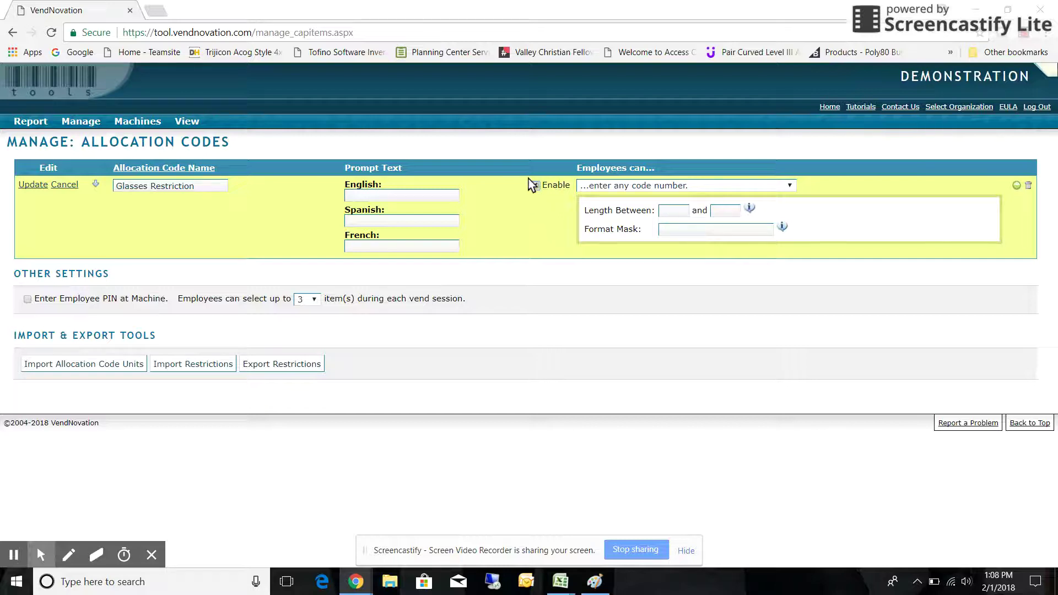
# Turn off Enable for the new code and limit employees to code numbers they are assigned to and to dispensing only assigned items
pyautogui.click(436, 195)
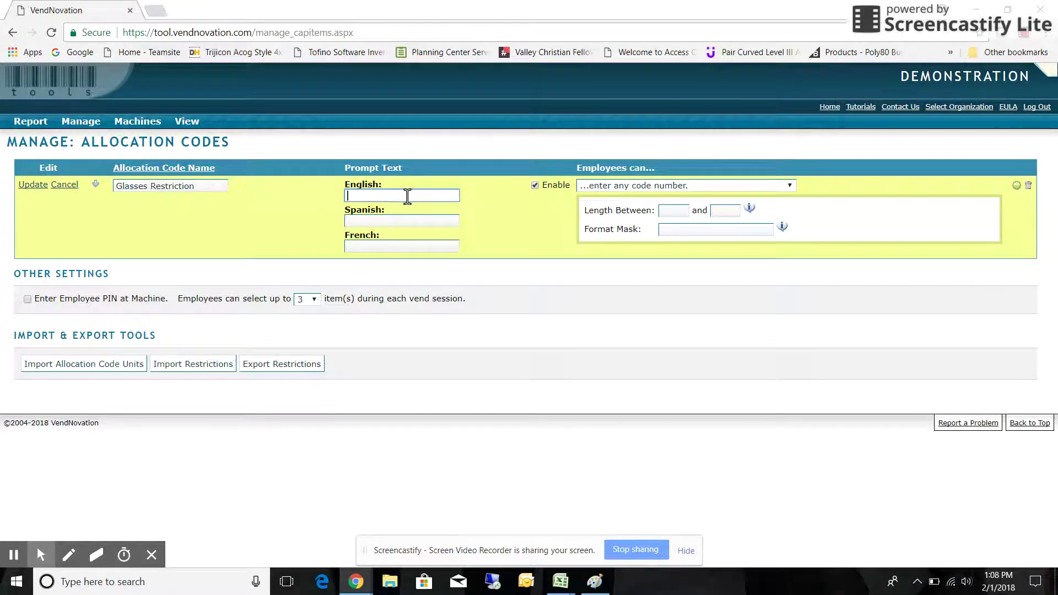
pyautogui.click(535, 185)
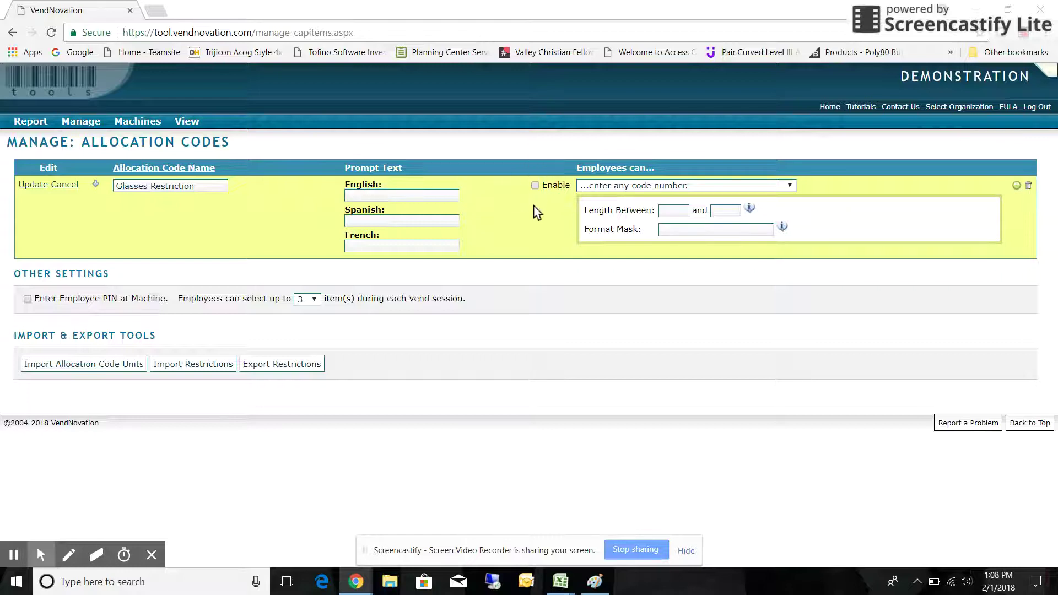
pyautogui.click(789, 186)
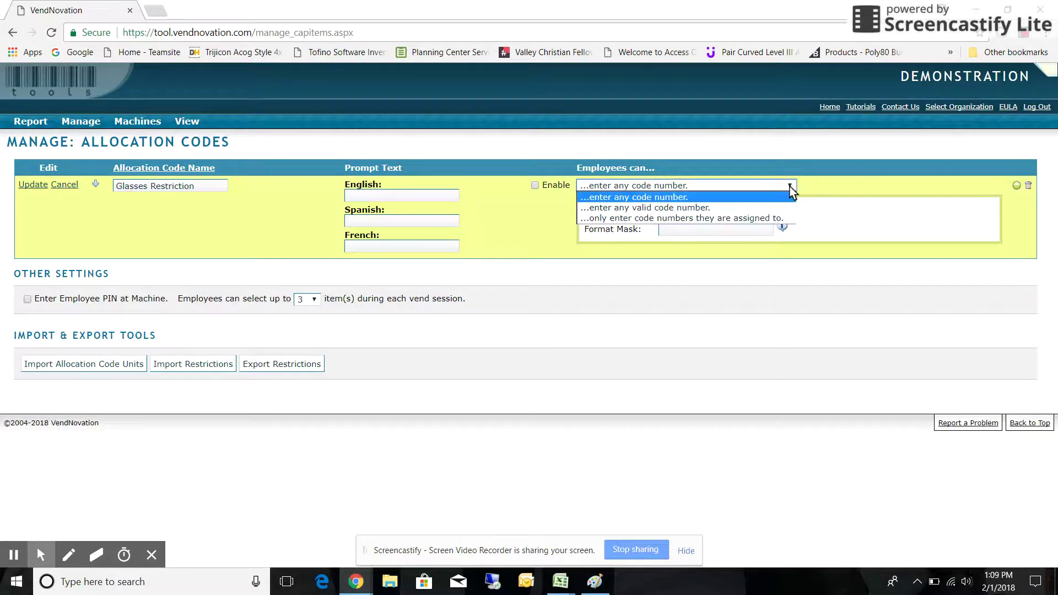
pyautogui.click(725, 220)
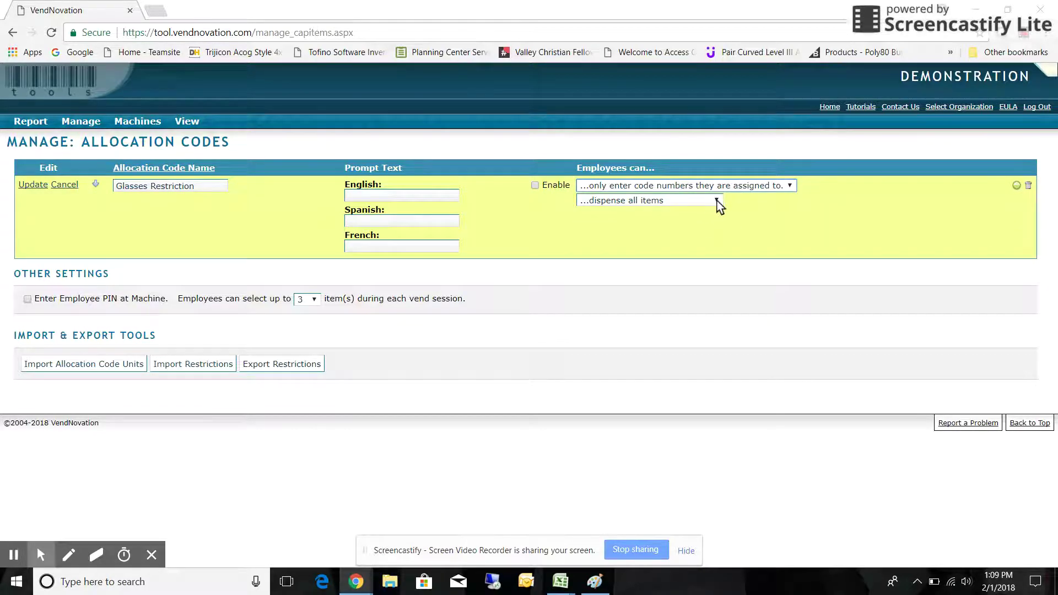
pyautogui.click(717, 202)
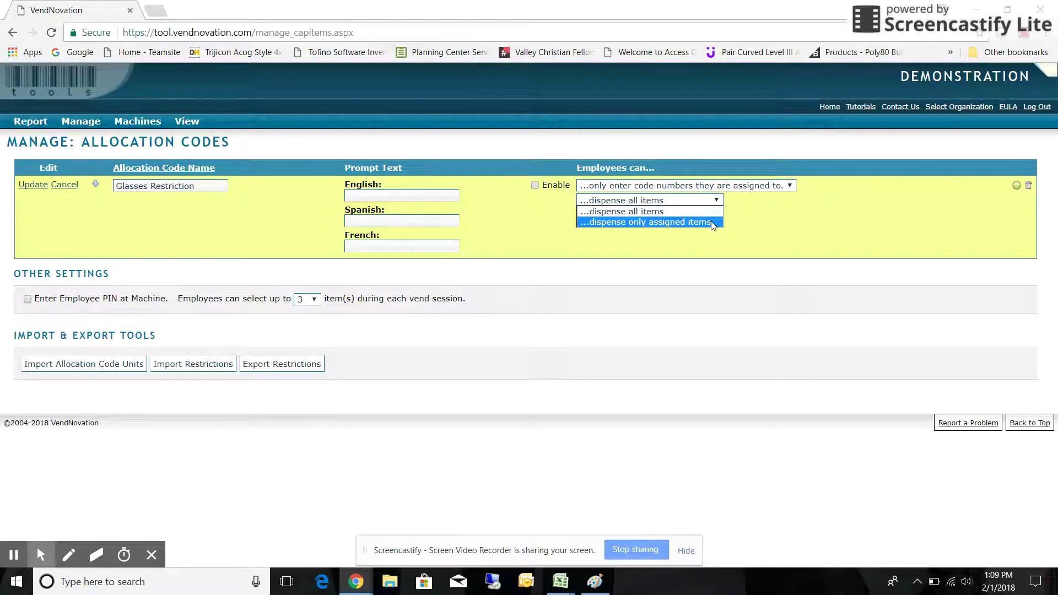
pyautogui.click(712, 223)
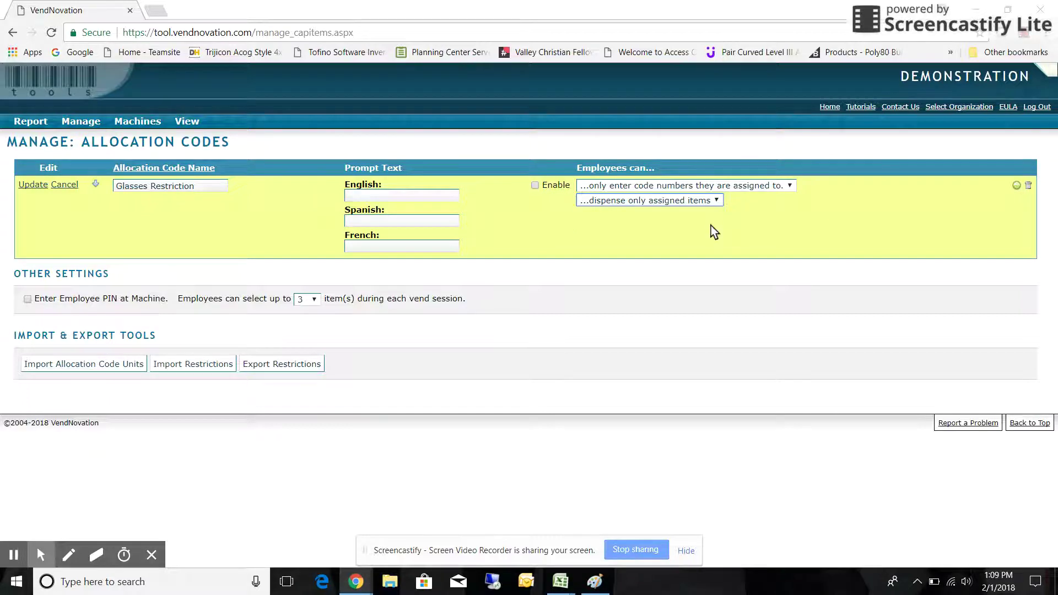
# Save the Glasses Restriction allocation code and deactivate it in the code list
pyautogui.click(35, 186)
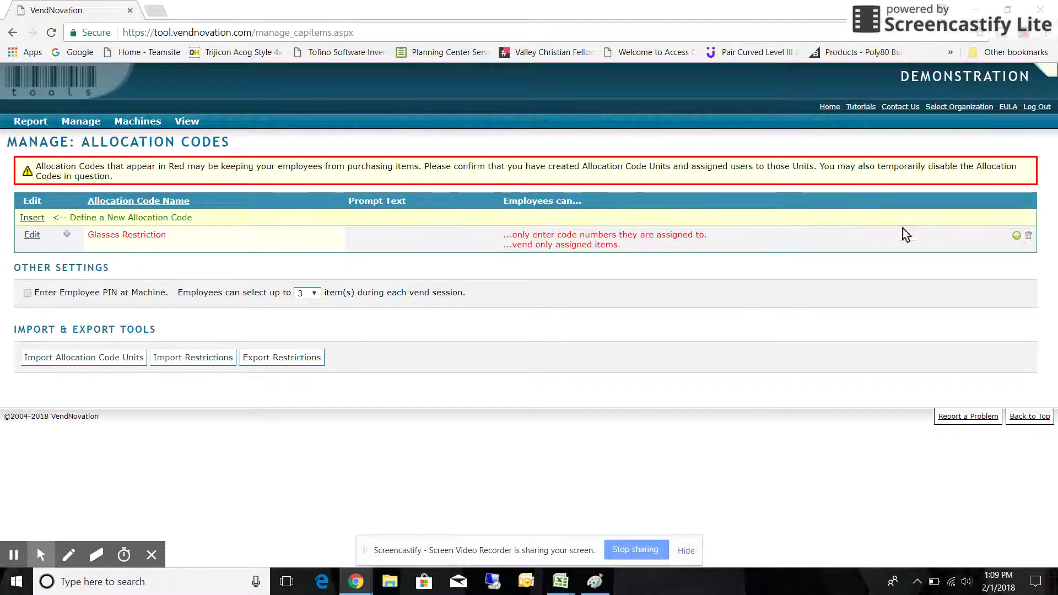
pyautogui.click(1017, 235)
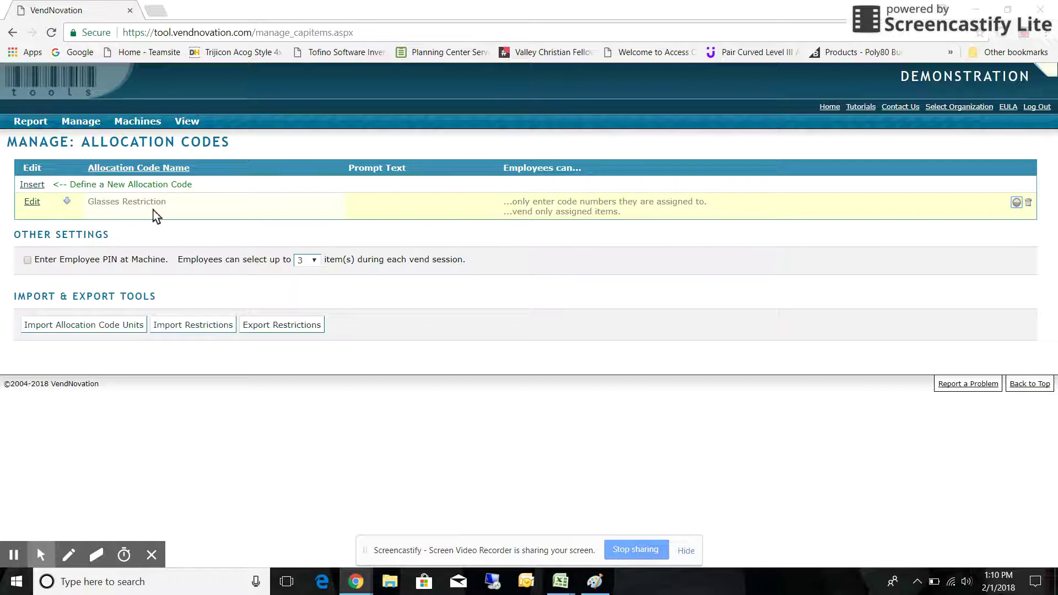
# Open the employee import page for the Demonstration organization
pyautogui.moveTo(84, 126)
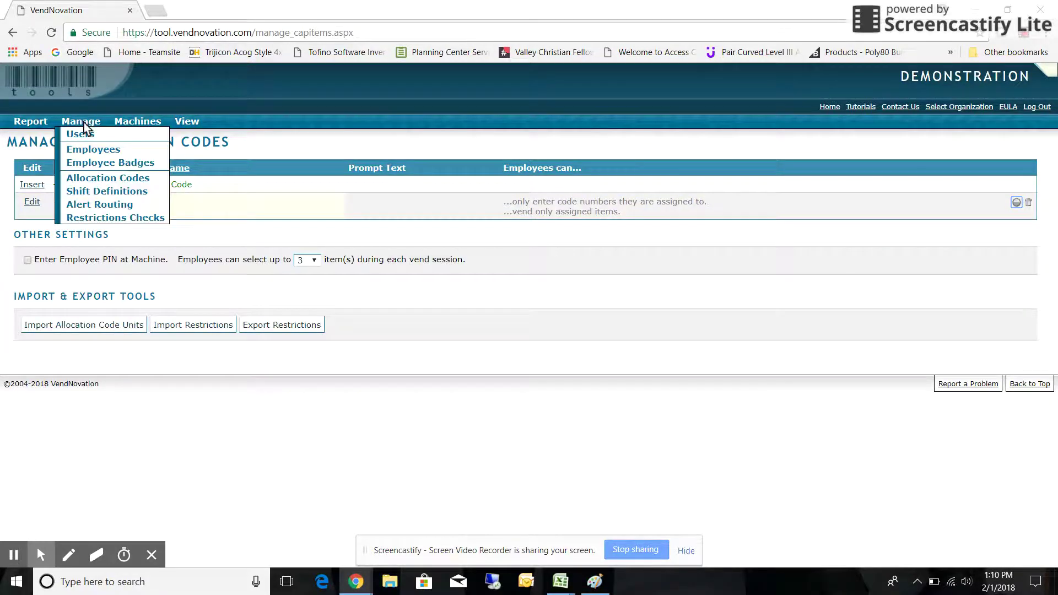
pyautogui.click(97, 151)
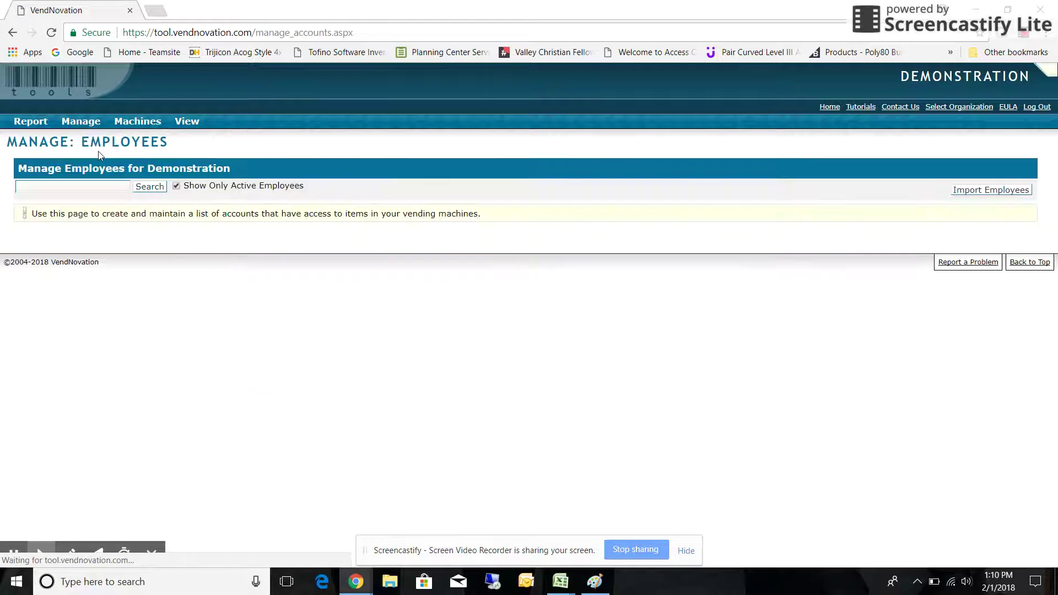
pyautogui.click(995, 191)
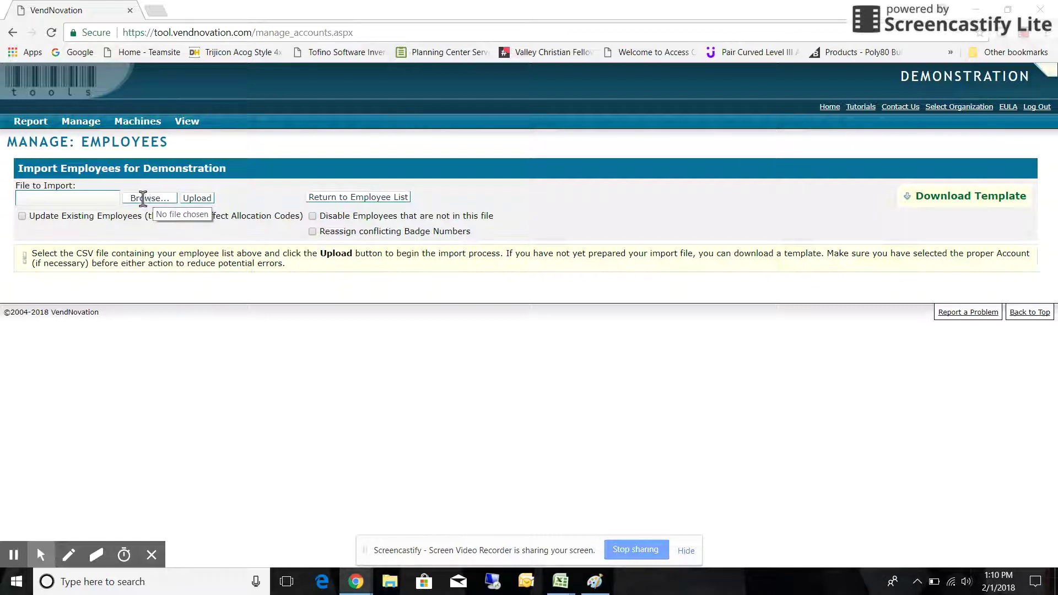
# Switch to Excel to review the employee list and its Glasses Restriction column in "allocation code demo", and return to the VendNovation page
pyautogui.moveTo(560, 589)
pyautogui.click(583, 516)
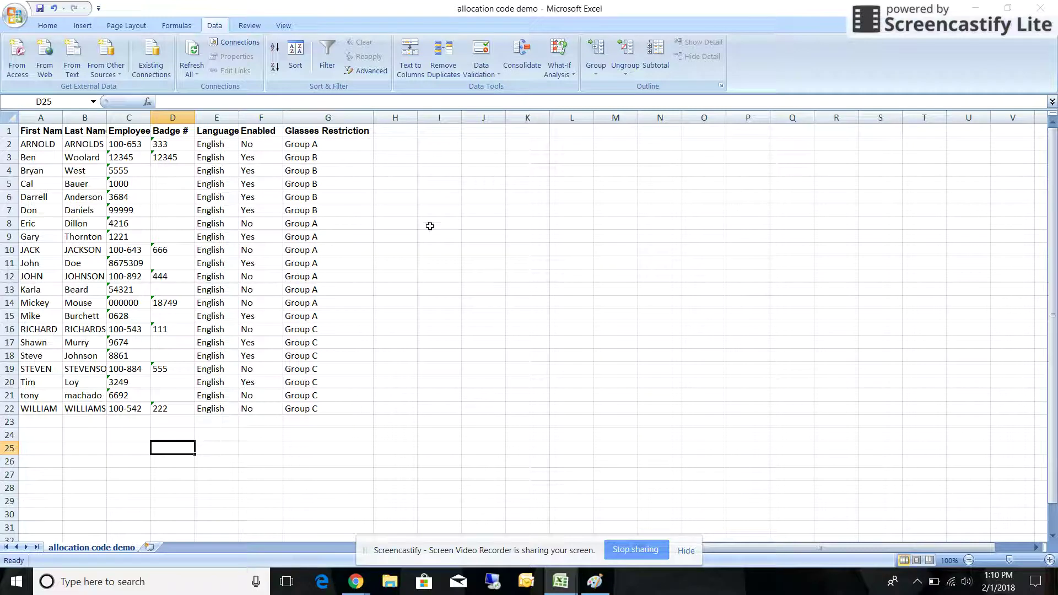
pyautogui.moveTo(358, 579)
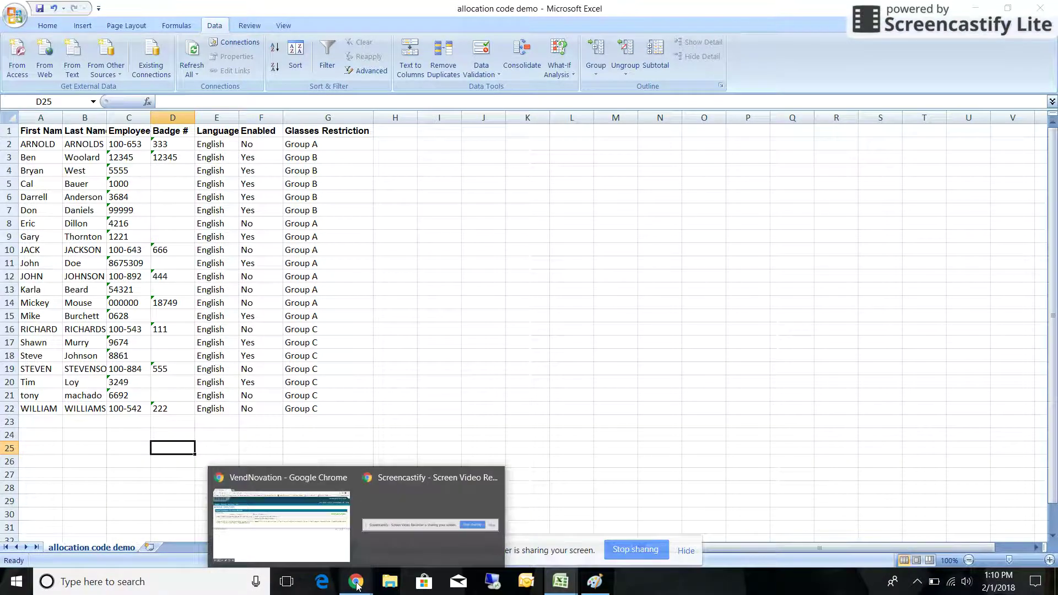
pyautogui.click(325, 543)
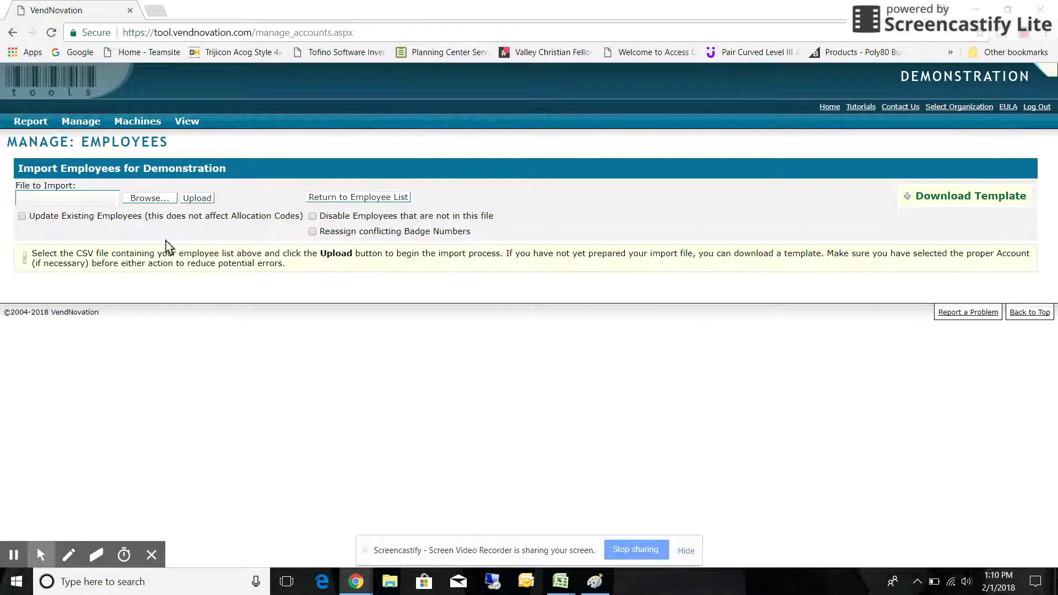
# Upload the "allocation code demo" file from the Desktop as the employee import, with Update Existing Employees enabled
pyautogui.click(144, 198)
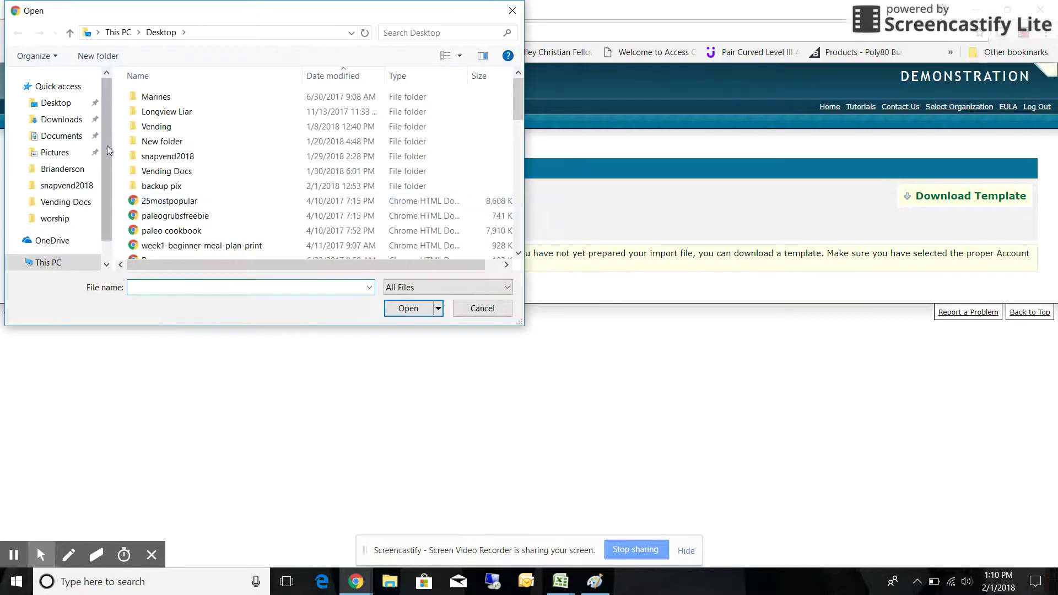
pyautogui.moveTo(516, 98); pyautogui.dragTo(530, 232)
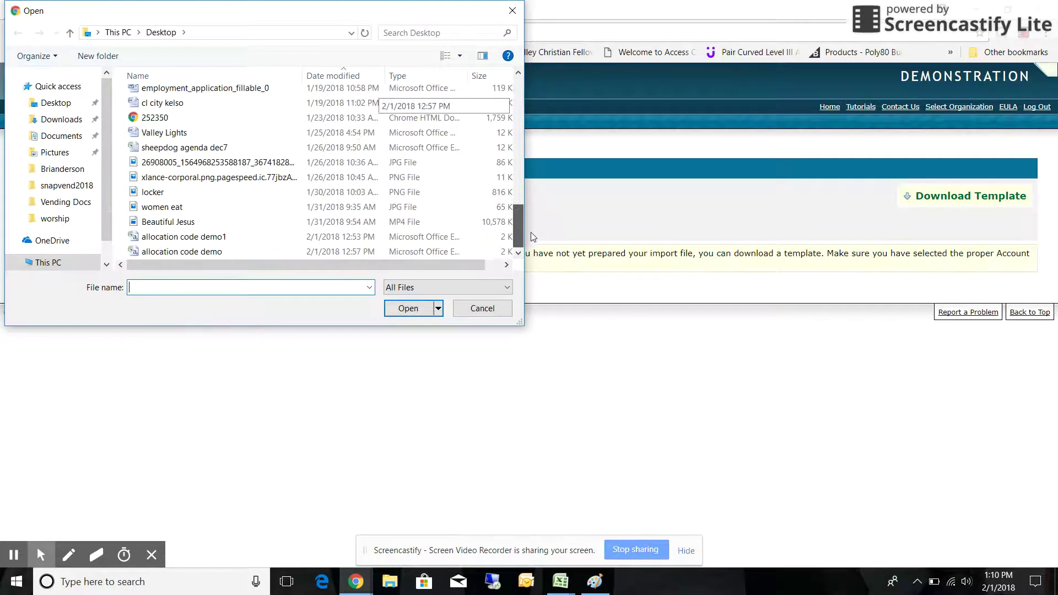
pyautogui.click(181, 253)
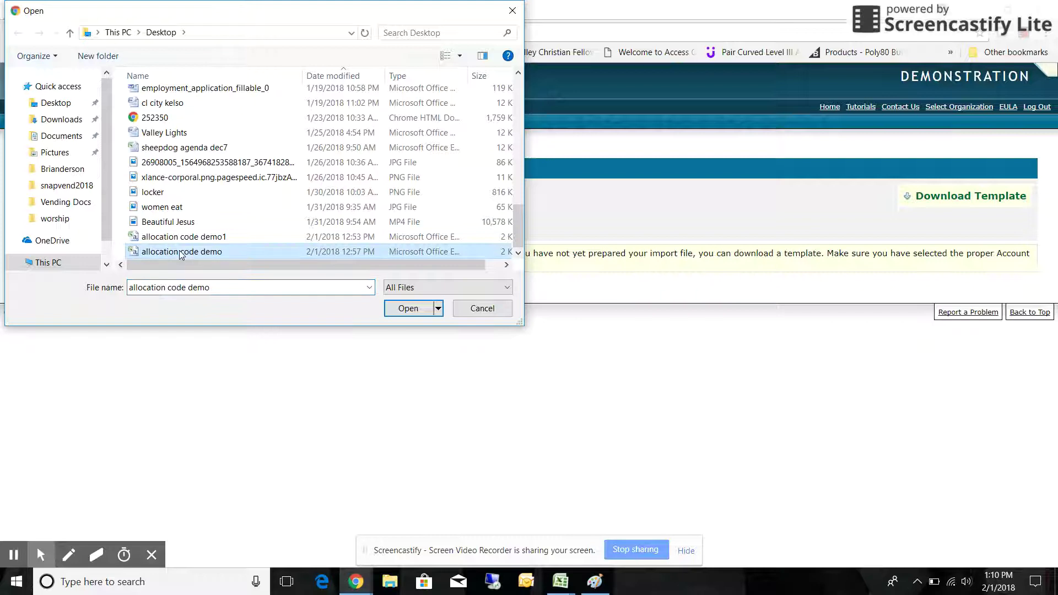
pyautogui.click(396, 310)
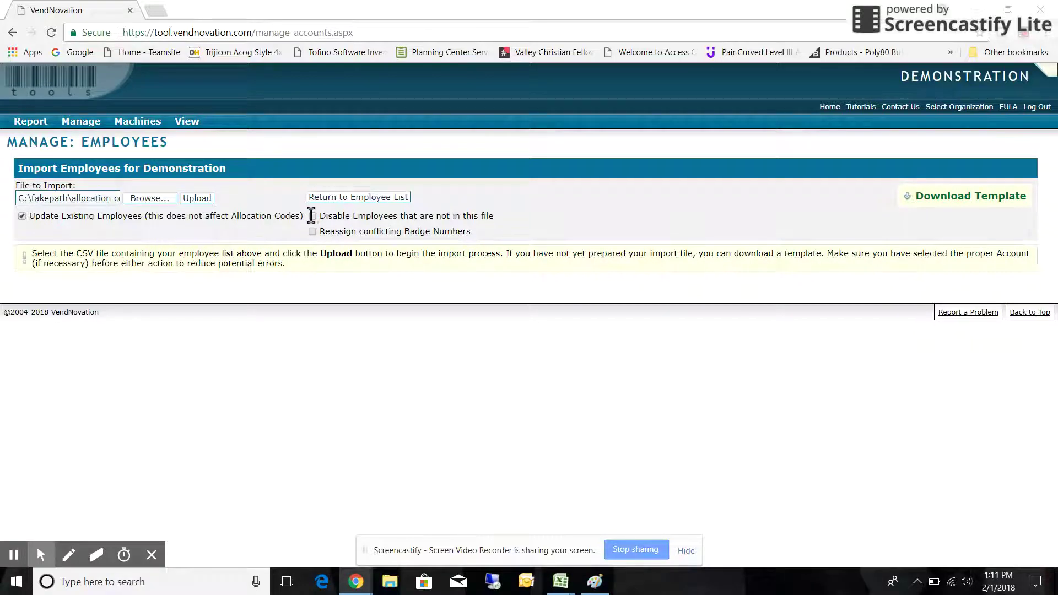
pyautogui.click(200, 200)
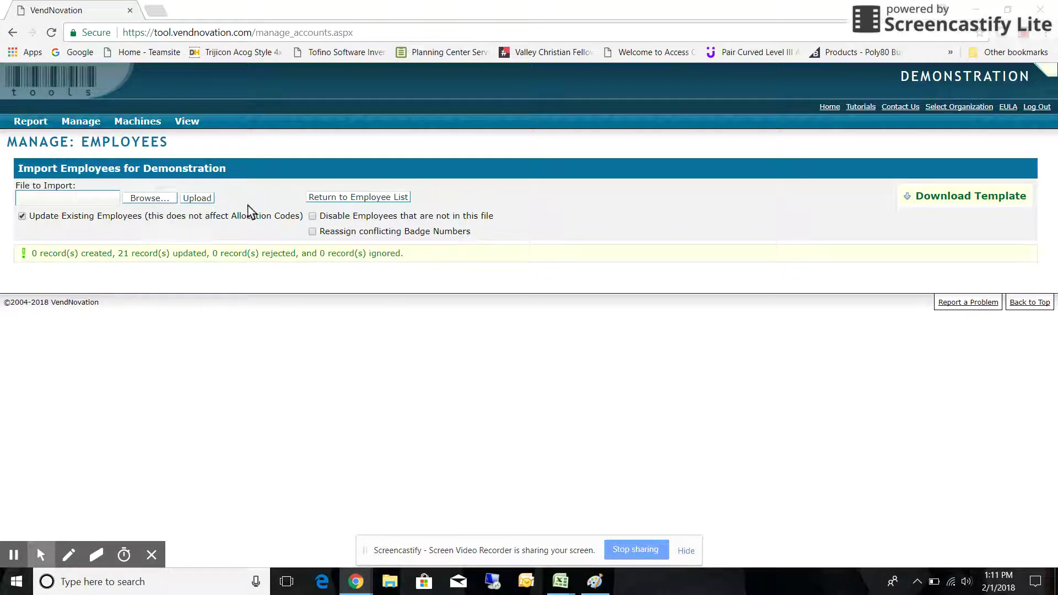
# Open the Glasses Restriction code's groups from the Allocation Codes page and view the employees of Group A
pyautogui.moveTo(84, 124)
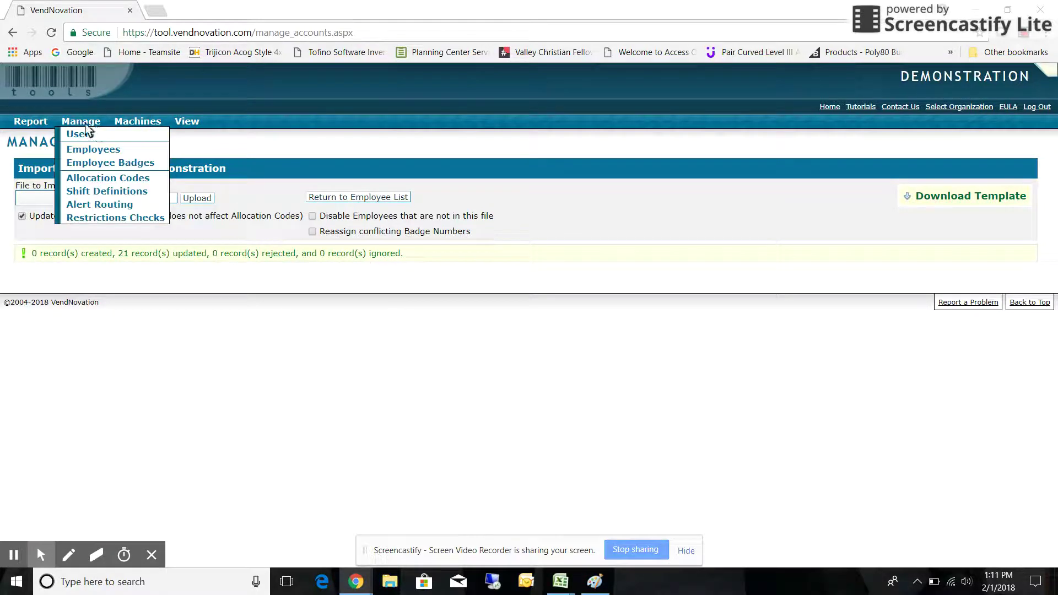
pyautogui.click(109, 180)
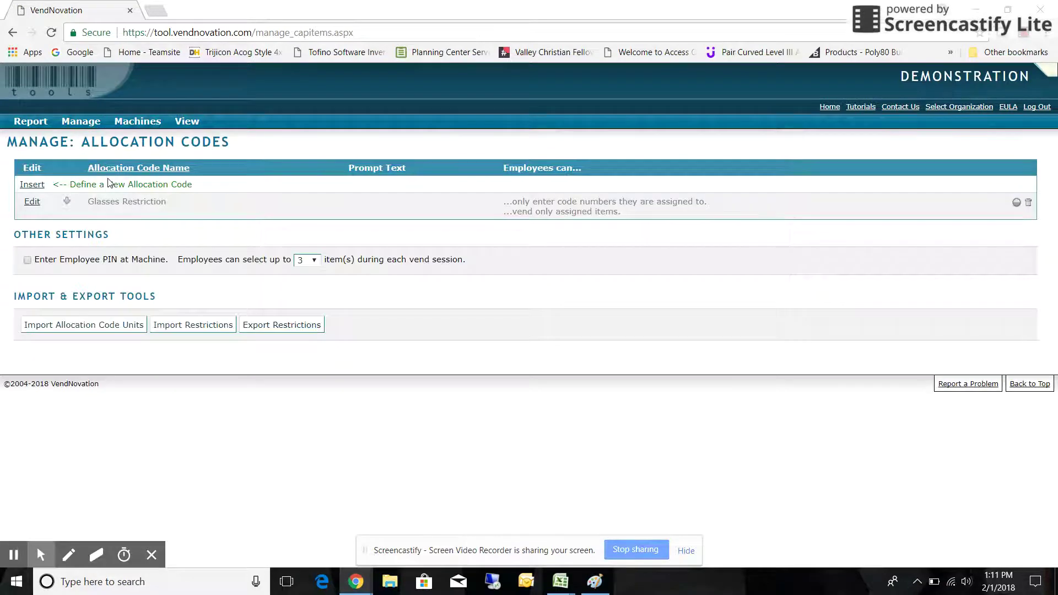
pyautogui.click(68, 201)
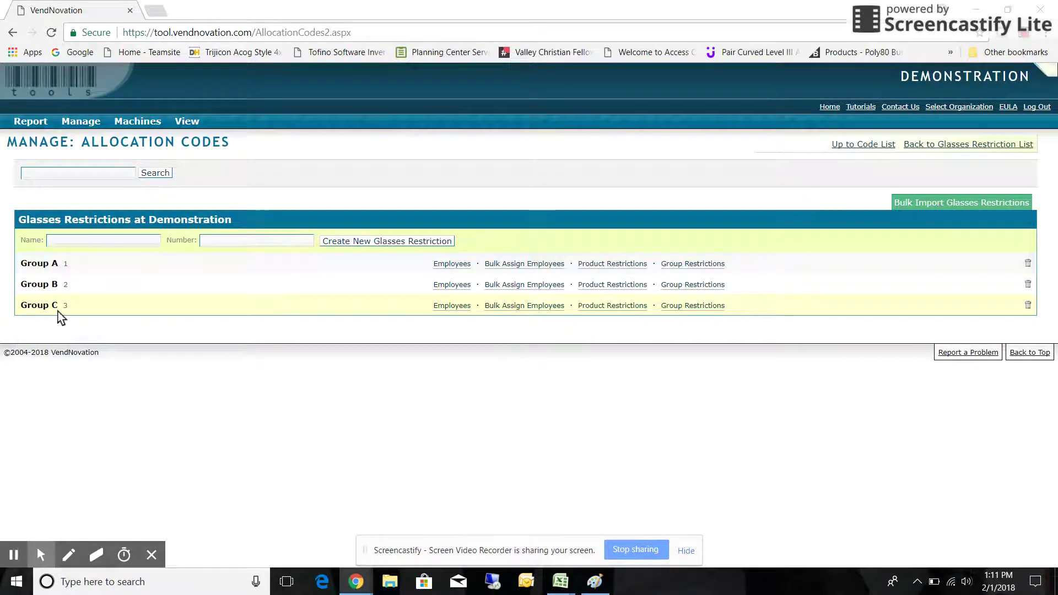
pyautogui.click(452, 265)
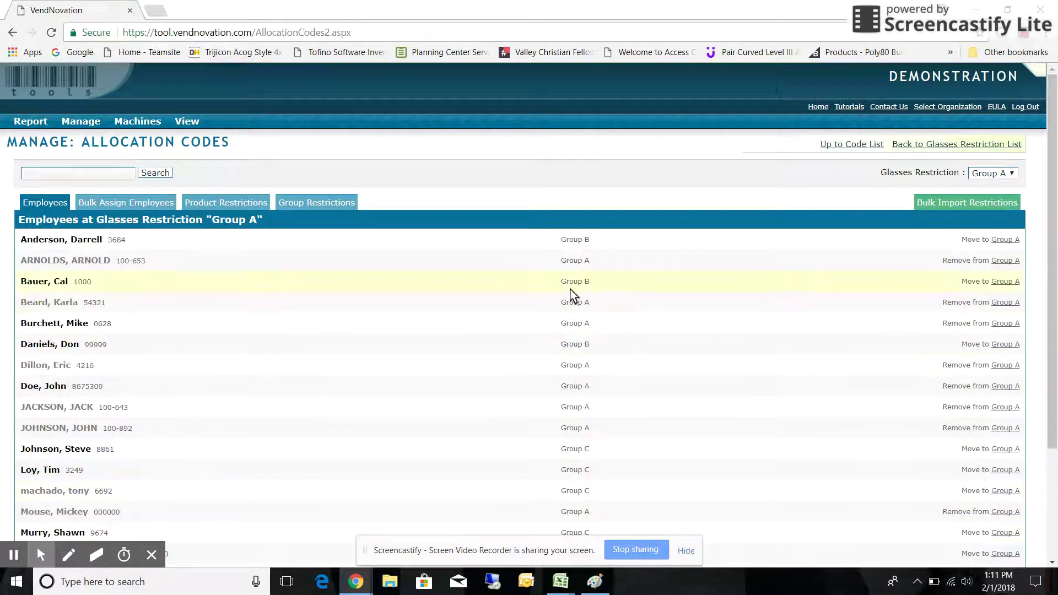
# In Group A's product restrictions, allow dispensing of all products, and remove the permission for 3MCOM-94000 Primer, Wrap
pyautogui.click(220, 205)
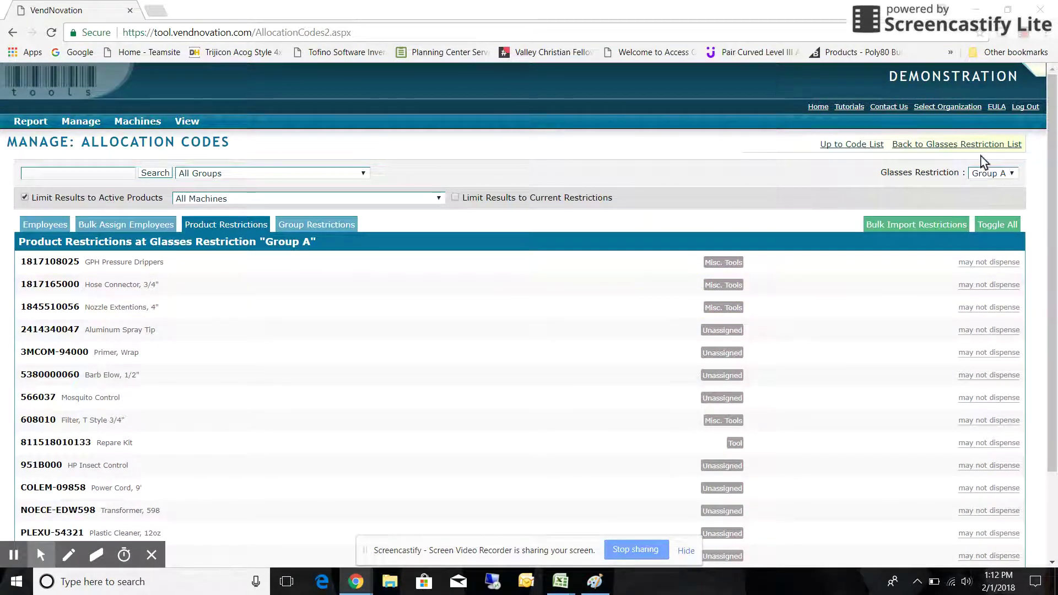
pyautogui.click(1005, 233)
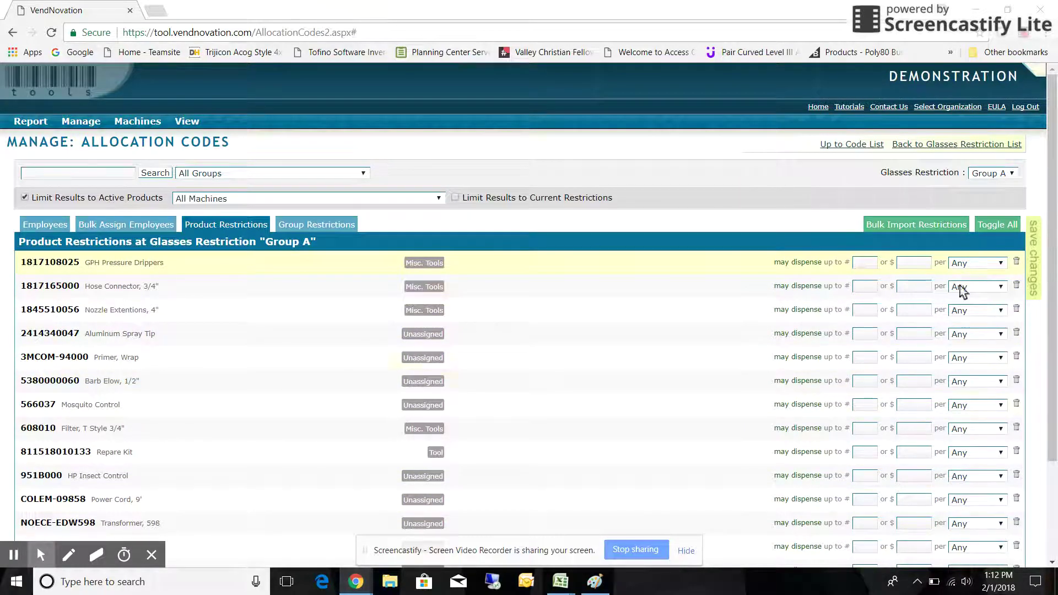
pyautogui.click(1017, 358)
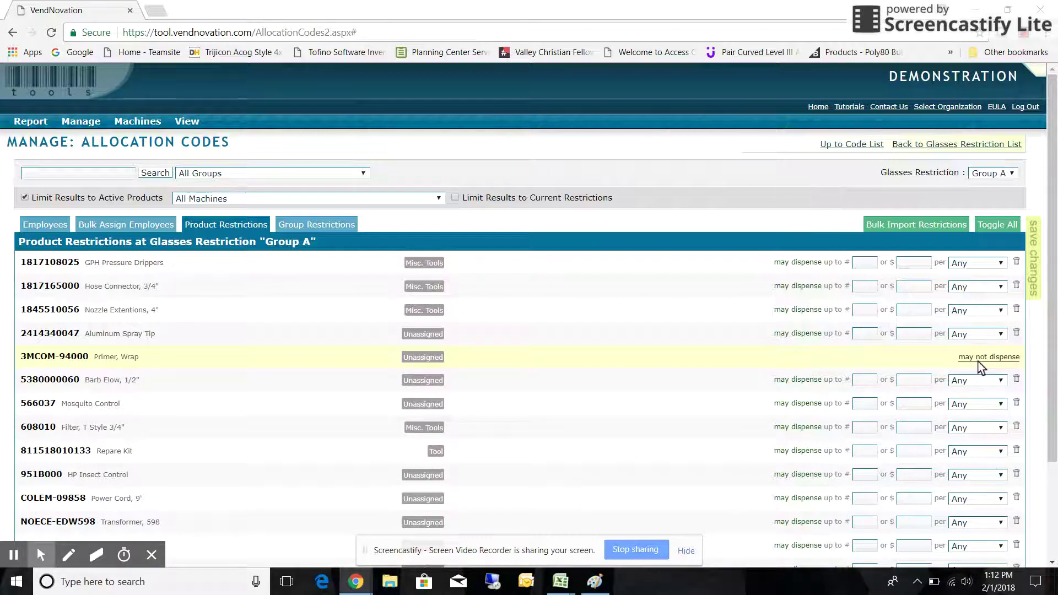
pyautogui.click(1001, 334)
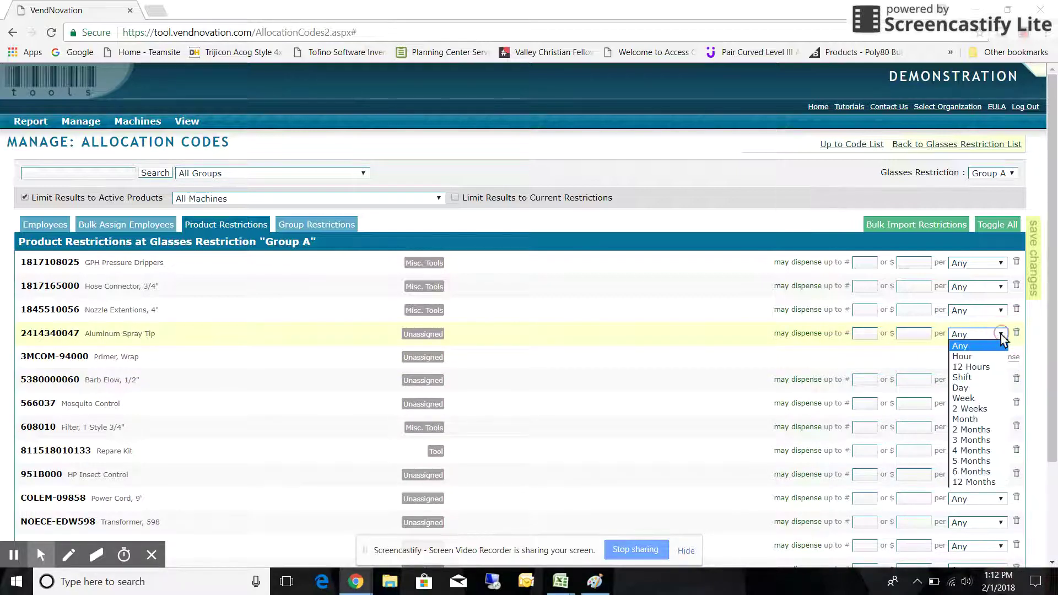
pyautogui.click(977, 399)
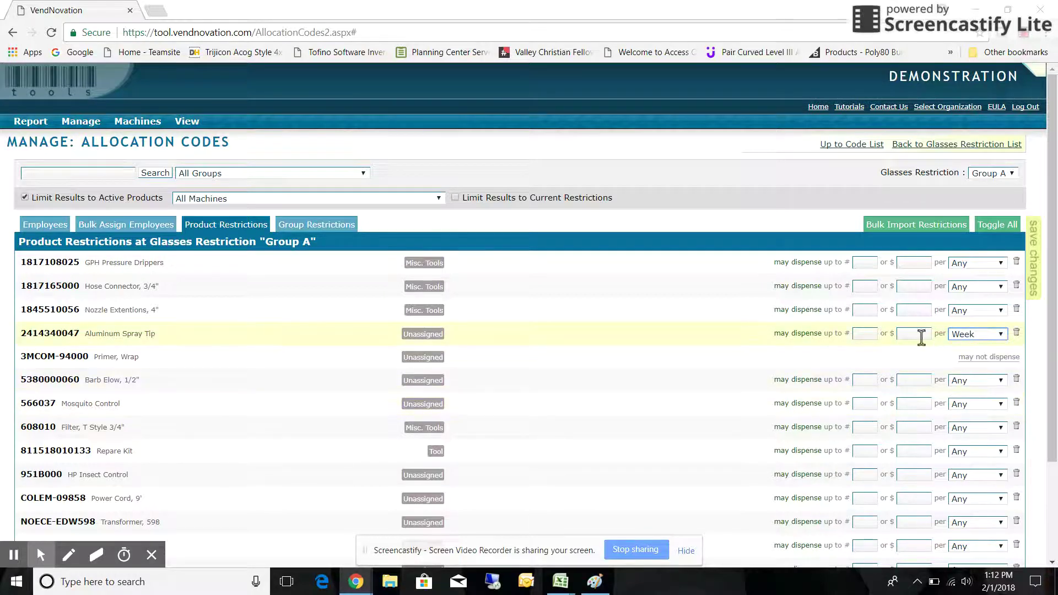
pyautogui.click(872, 333)
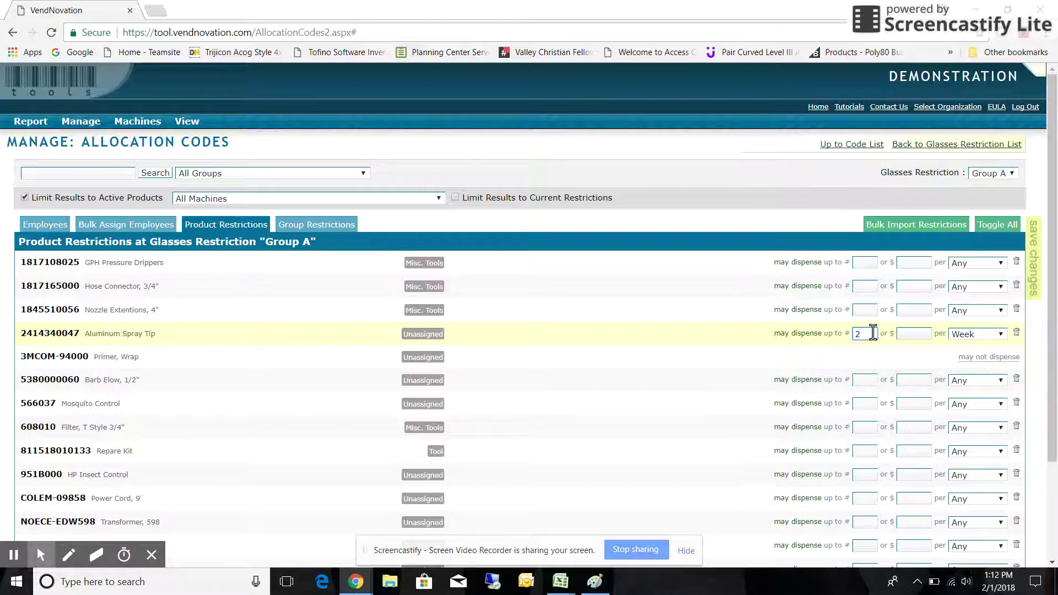
pyautogui.click(1032, 263)
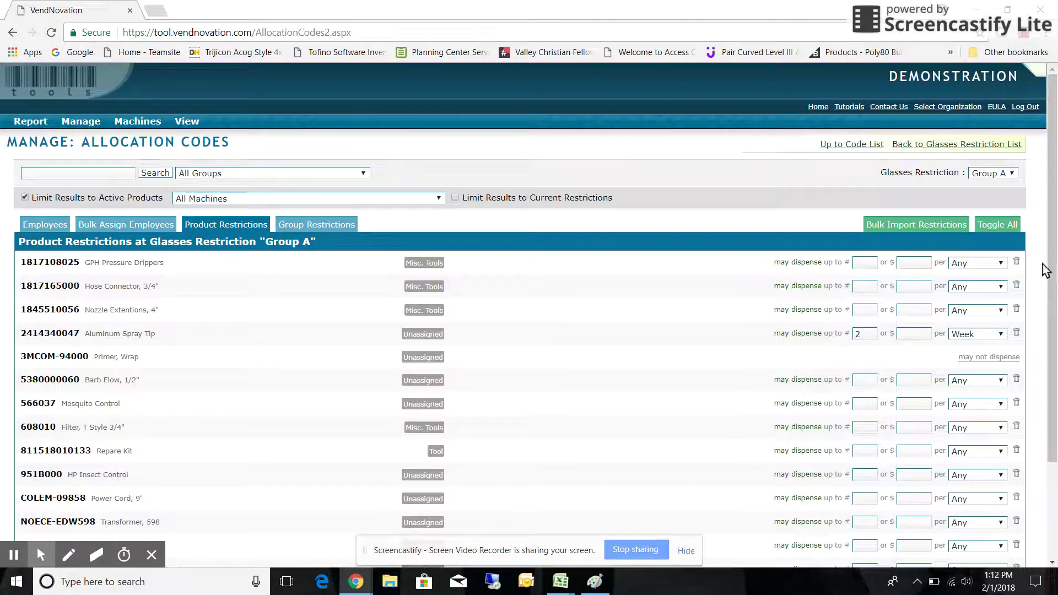
pyautogui.click(1009, 175)
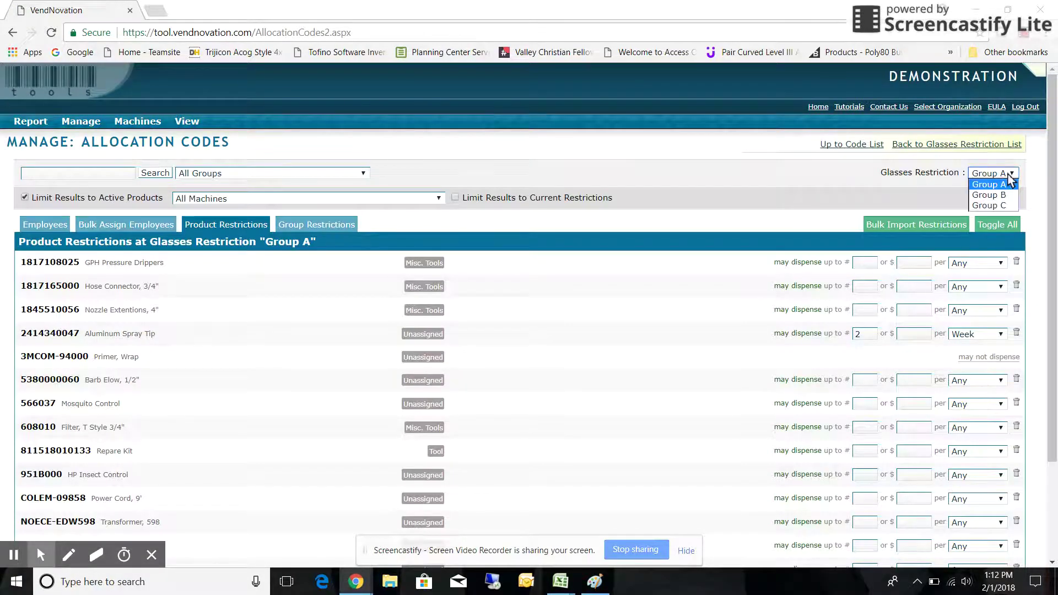
pyautogui.click(1008, 196)
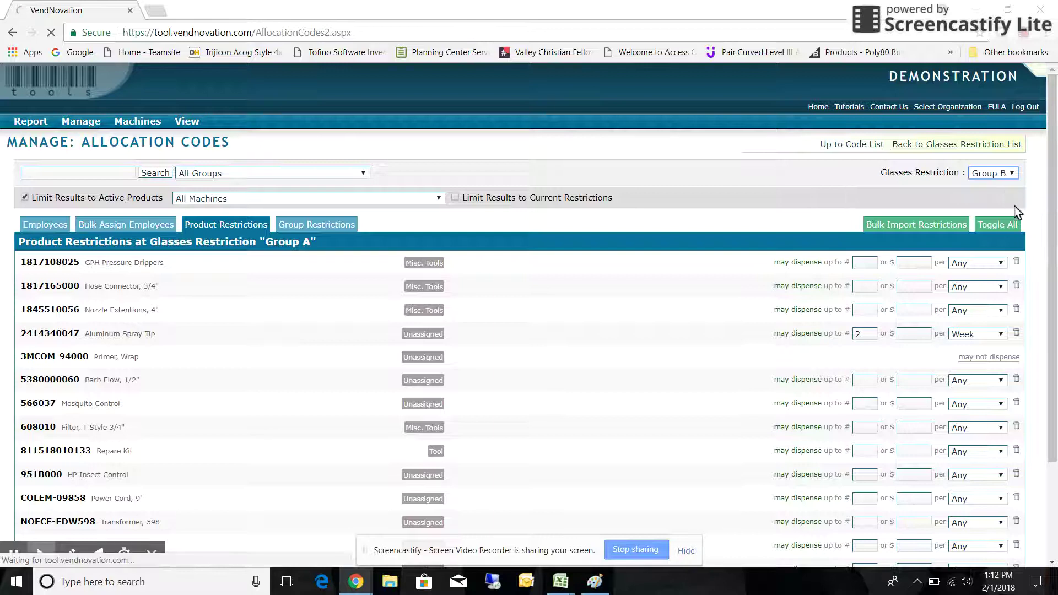
pyautogui.click(1011, 226)
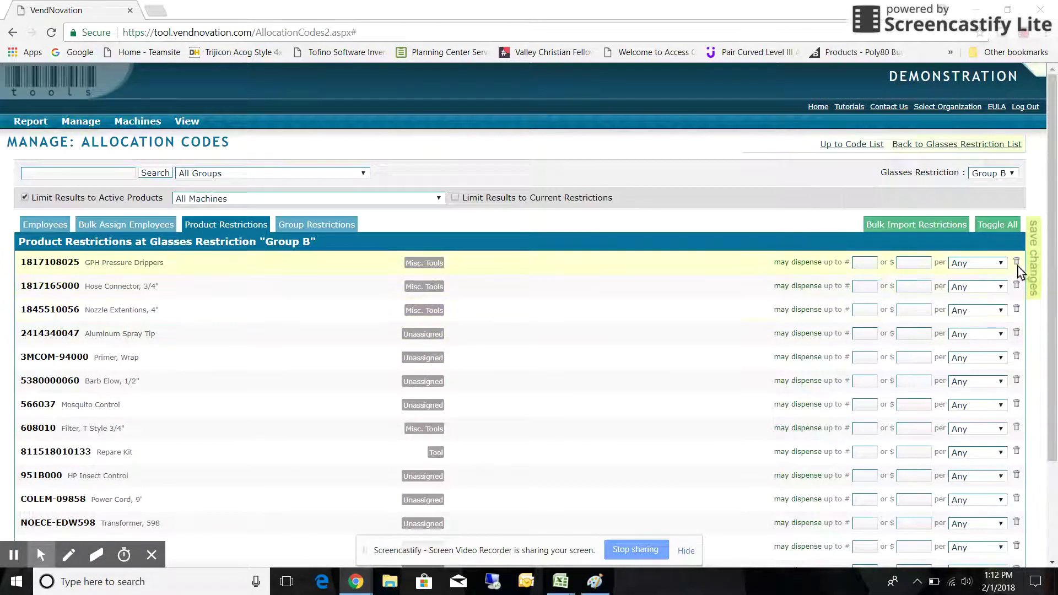
pyautogui.click(1016, 263)
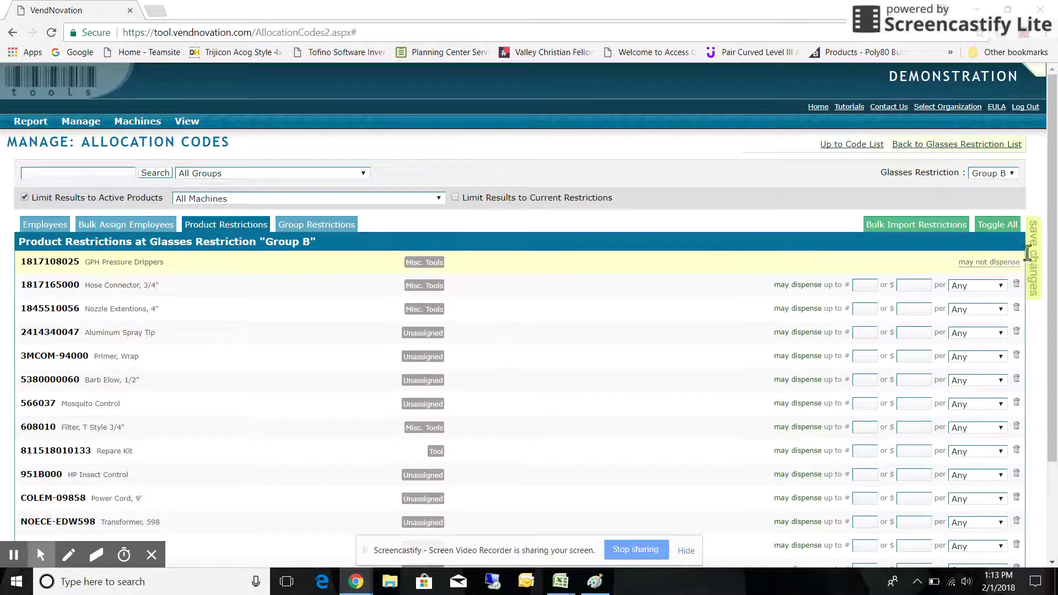
pyautogui.click(1032, 249)
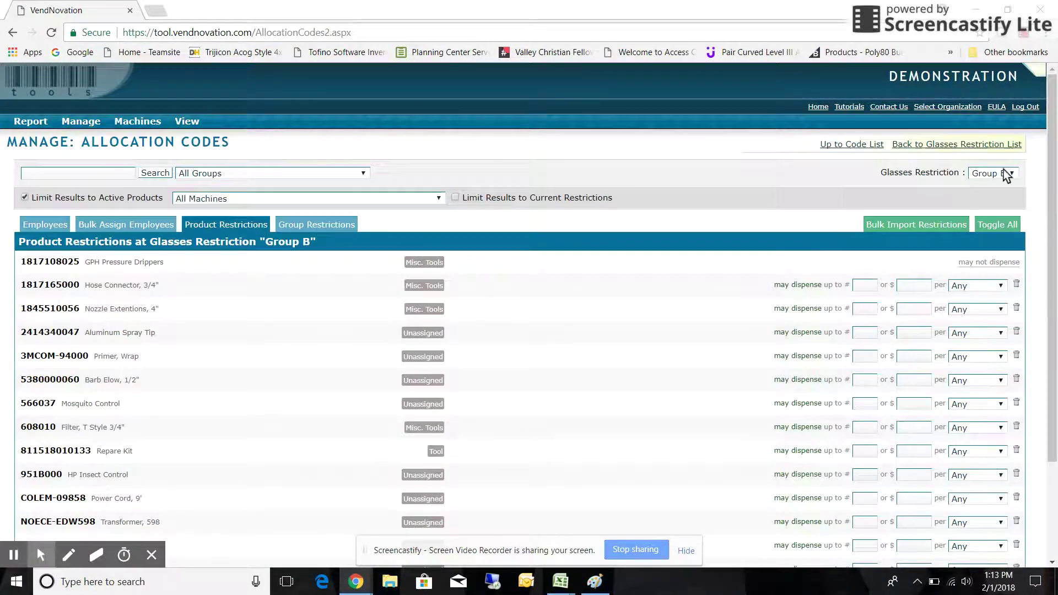
# Allow Group C to dispense all products except 951B000 HP Insect Control, and save its product restrictions
pyautogui.click(1006, 174)
pyautogui.click(1002, 206)
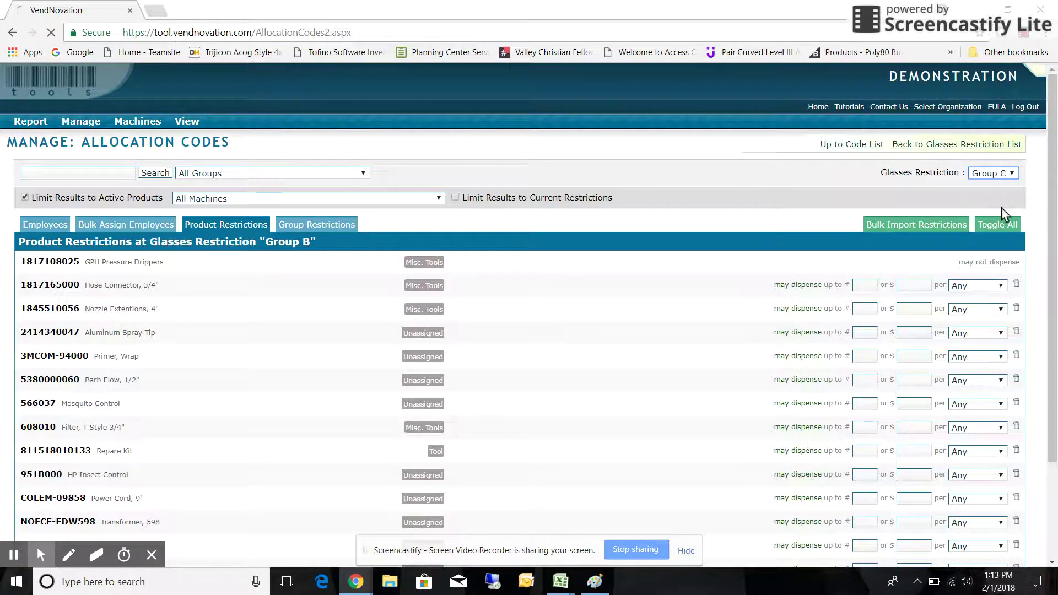
pyautogui.click(1003, 226)
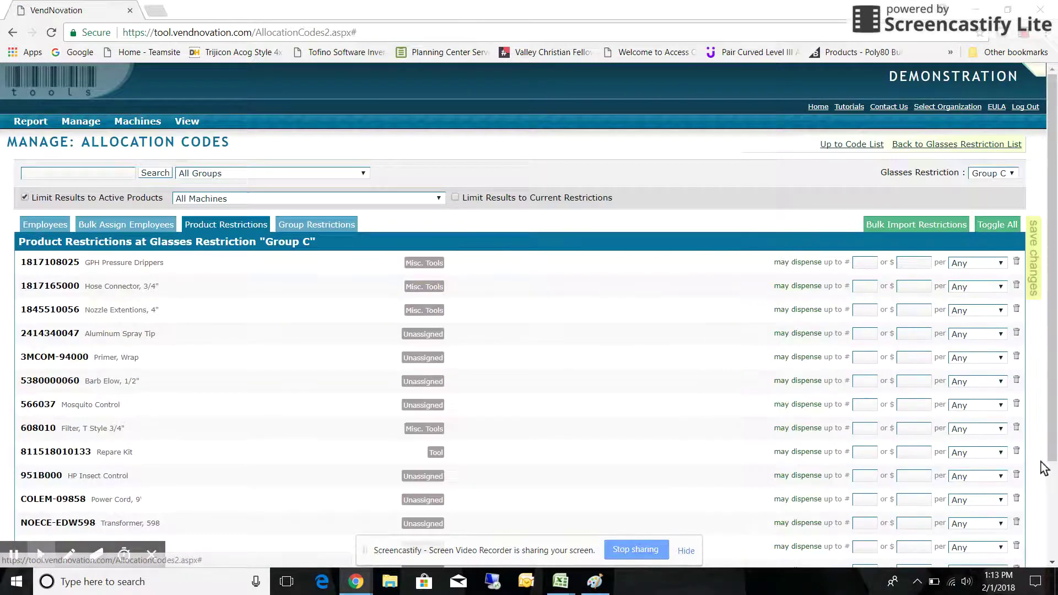
pyautogui.click(1016, 476)
pyautogui.click(1034, 265)
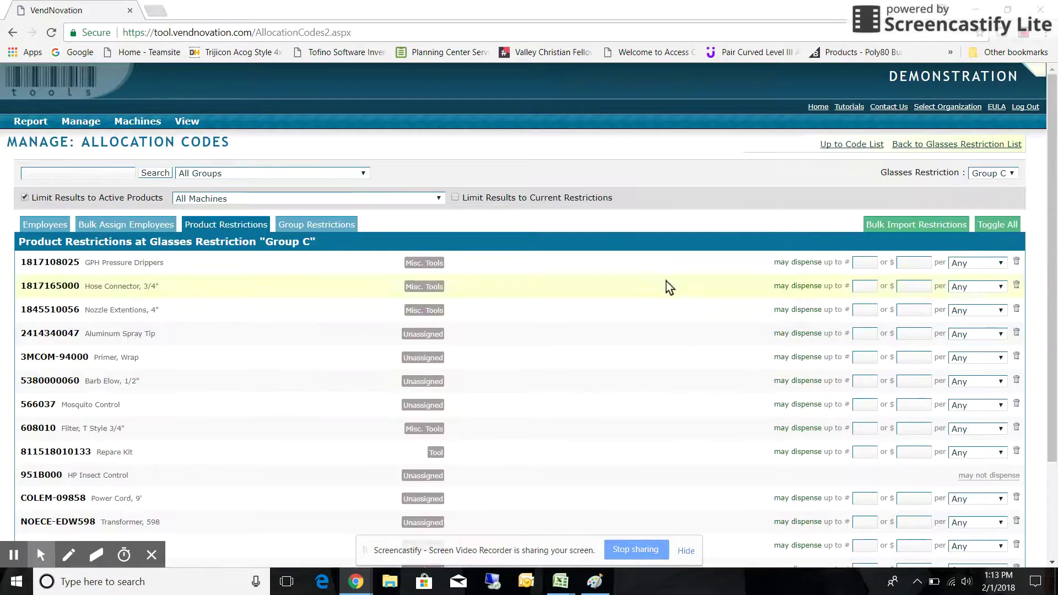
# Open the employee assignments for Group A of Glasses Restriction and move the first listed employee into Group A
pyautogui.click(47, 226)
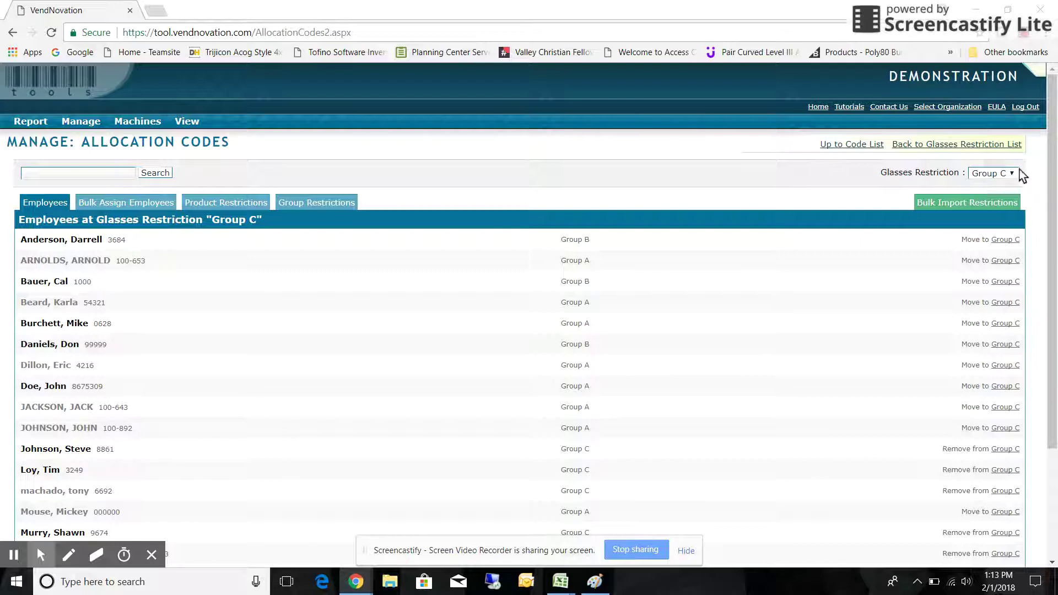
pyautogui.click(1009, 175)
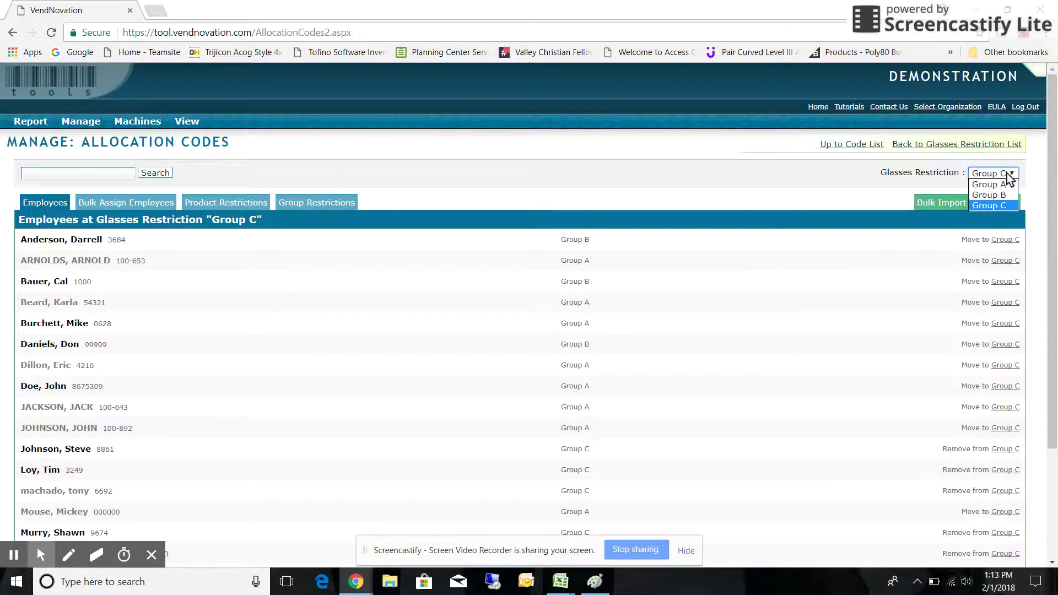
pyautogui.click(1003, 185)
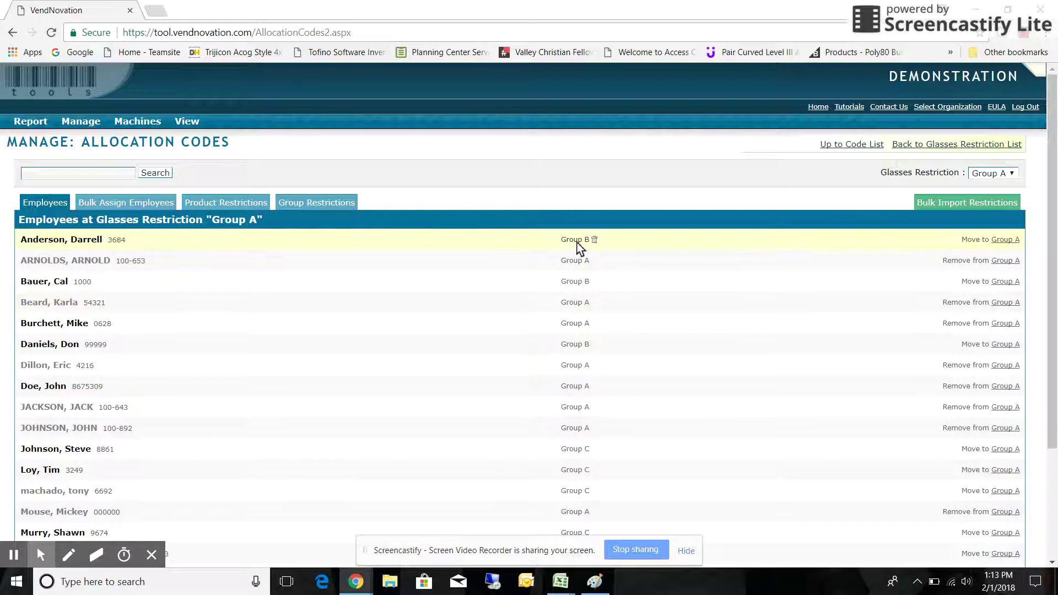
pyautogui.click(1012, 242)
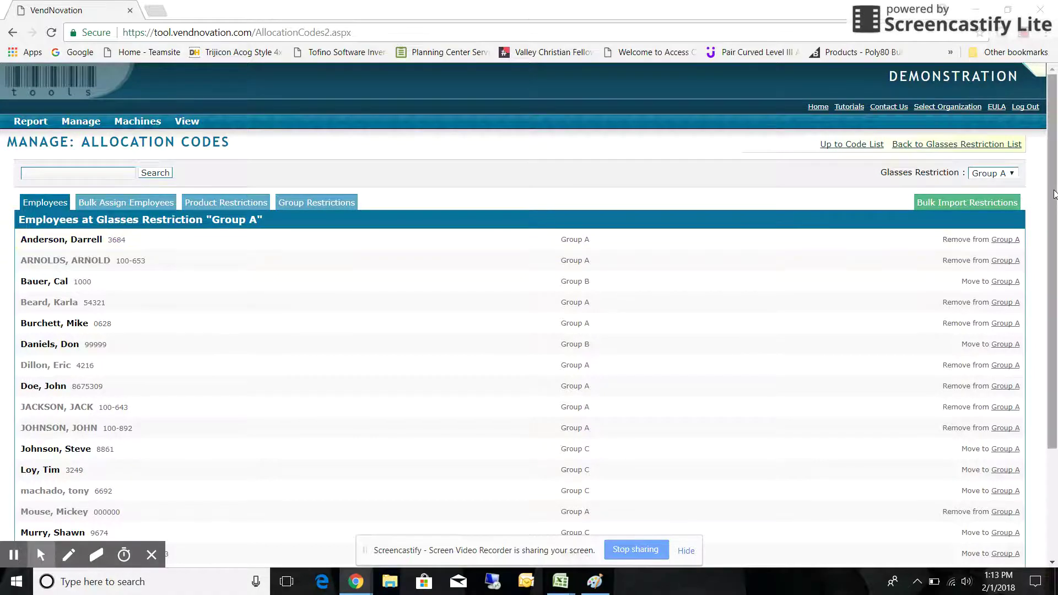
pyautogui.moveTo(1050, 191)
pyautogui.mouseDown()
pyautogui.moveTo(1055, 285)
pyautogui.moveTo(1050, 188)
pyautogui.mouseUp()
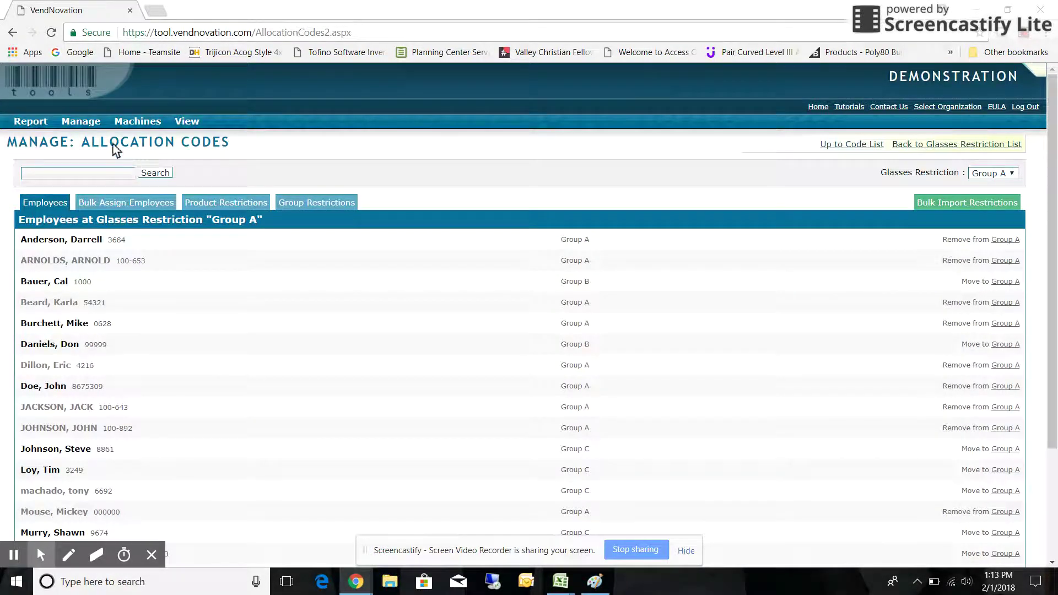
# Add a new employee account on the Employees page with last name, first name and employee number, leaving the badge number empty
pyautogui.moveTo(81, 121)
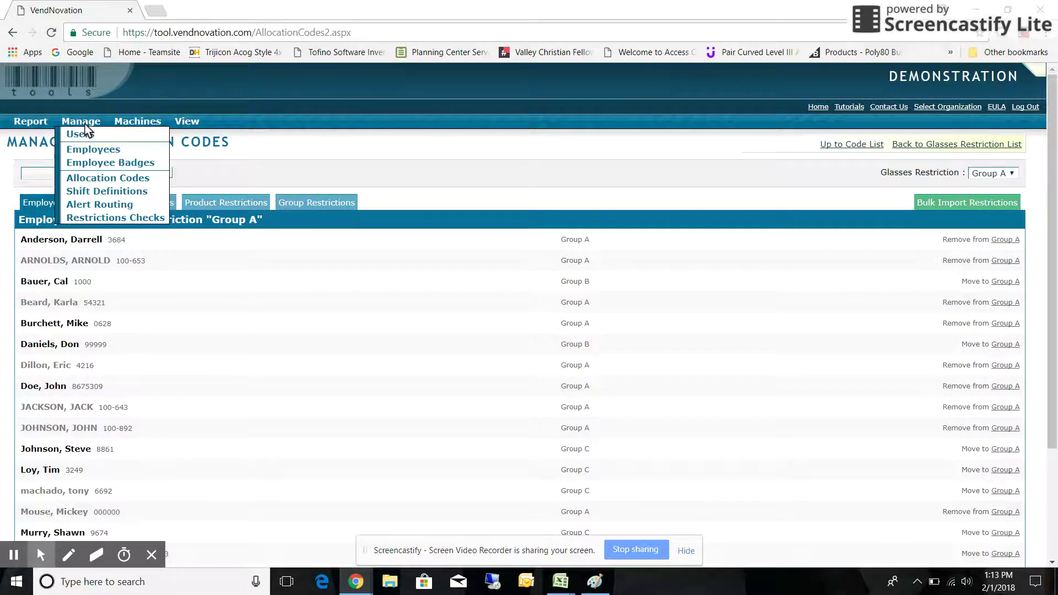
pyautogui.click(99, 154)
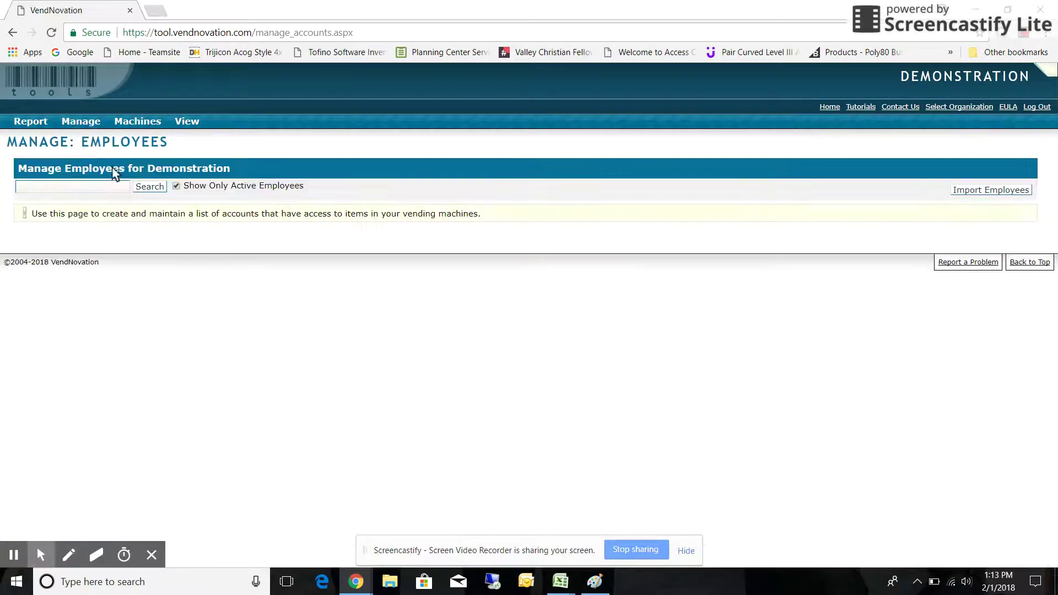
pyautogui.click(147, 187)
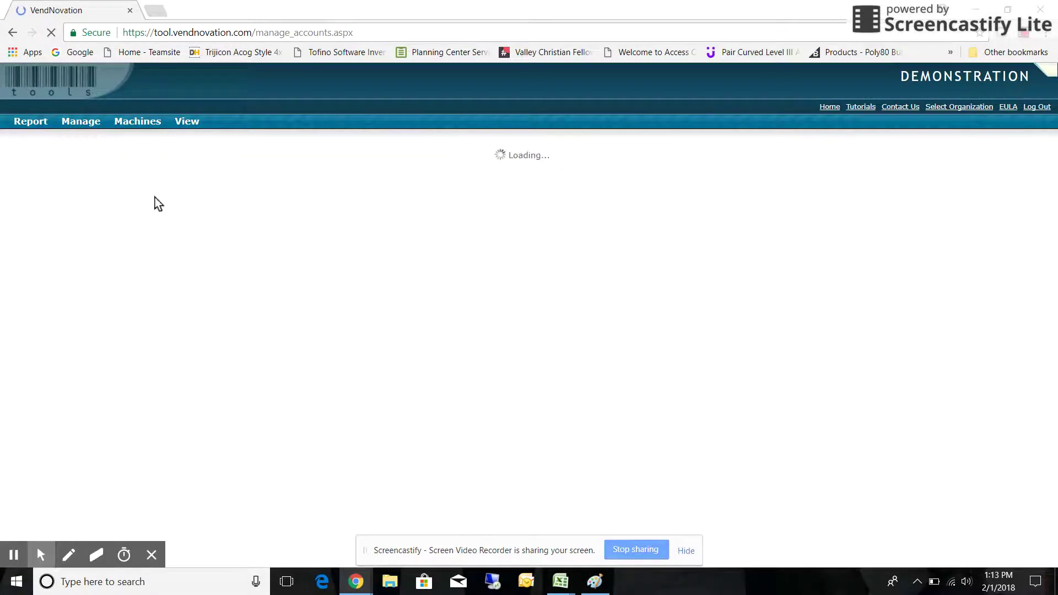
pyautogui.click(39, 248)
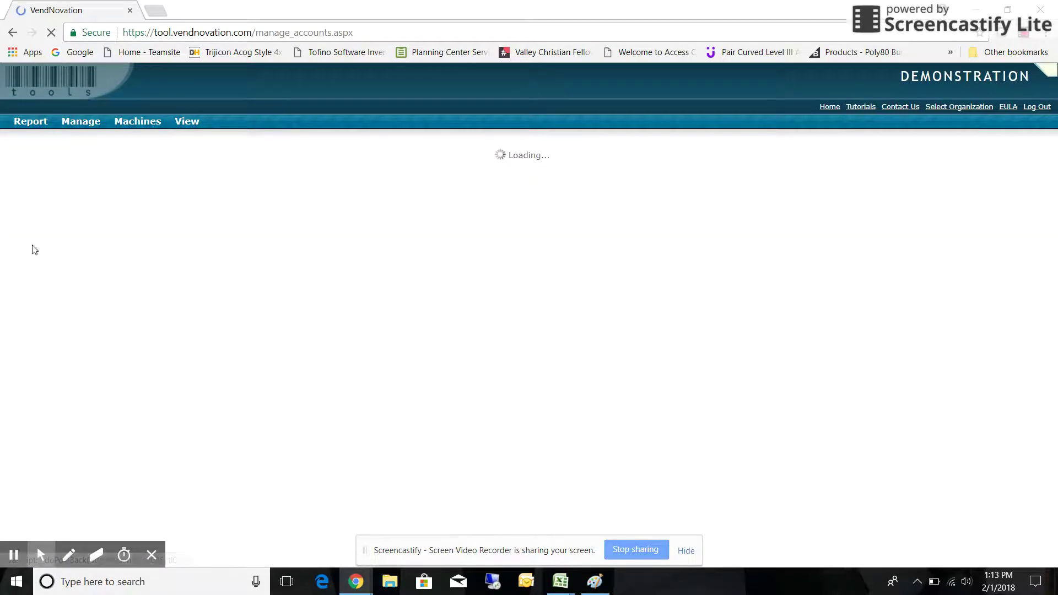
pyautogui.click(110, 228)
pyautogui.write('Doe')
pyautogui.press('Tab')
pyautogui.write('John')
pyautogui.press('Tab')
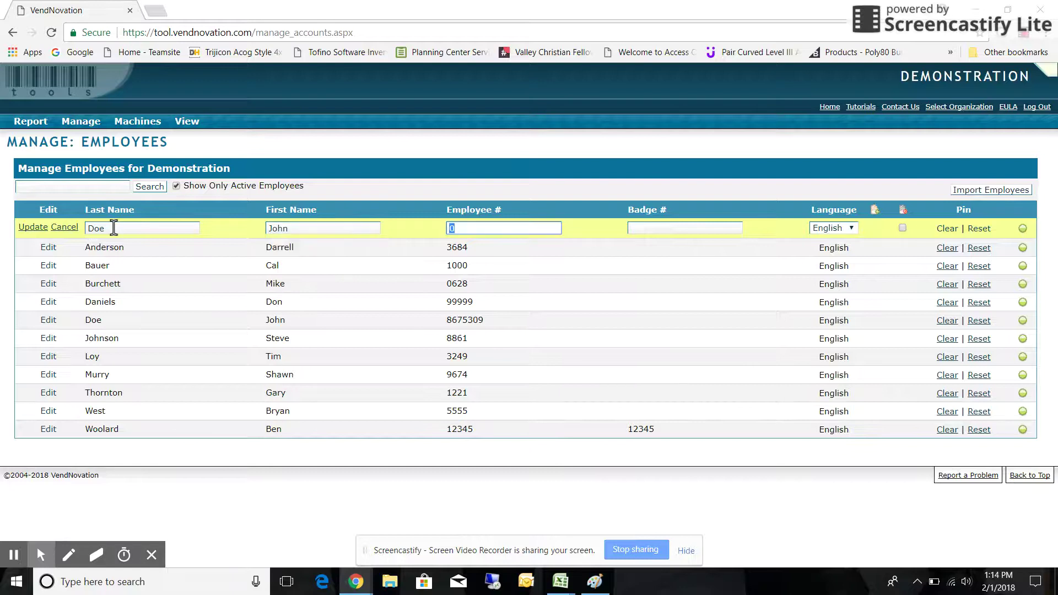
pyautogui.write('8675')
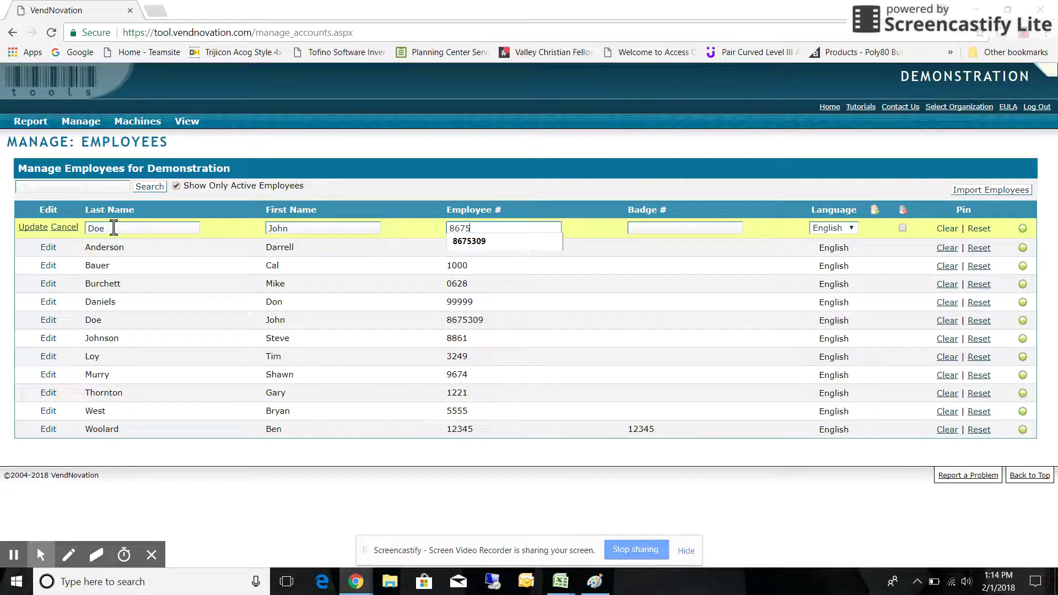
pyautogui.write('6')
pyautogui.press('Tab')
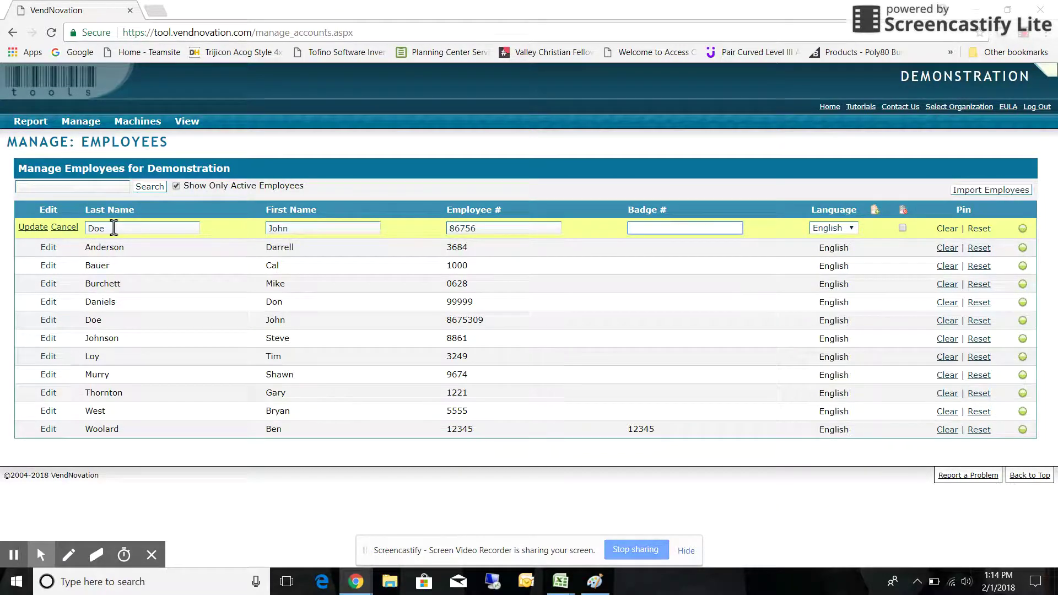
pyautogui.click(34, 227)
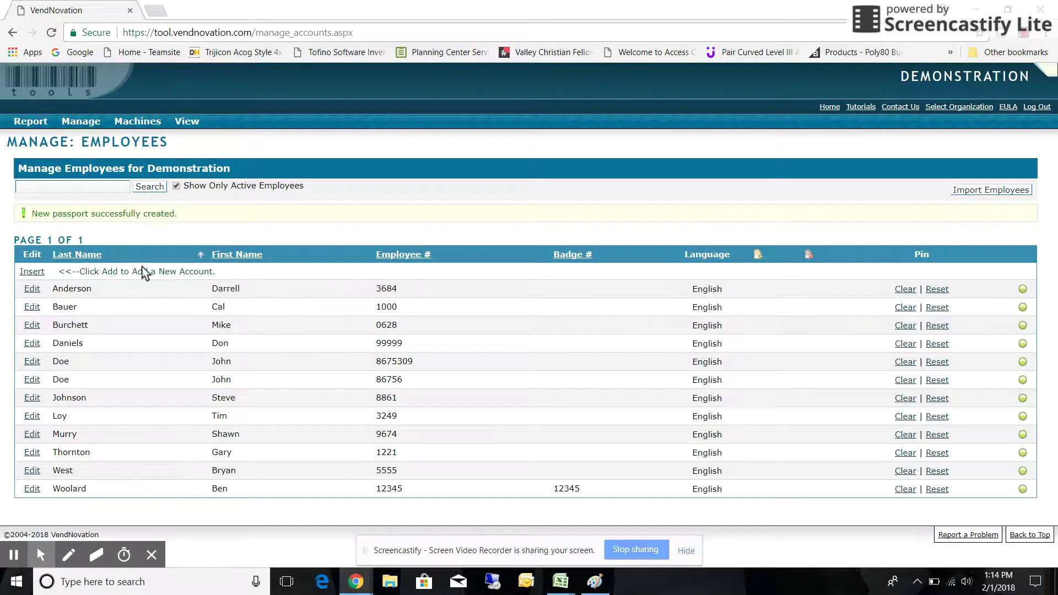
# Open the Glasses Restriction code's Group A employees and move the newly added, unassigned employee into Group A
pyautogui.moveTo(84, 124)
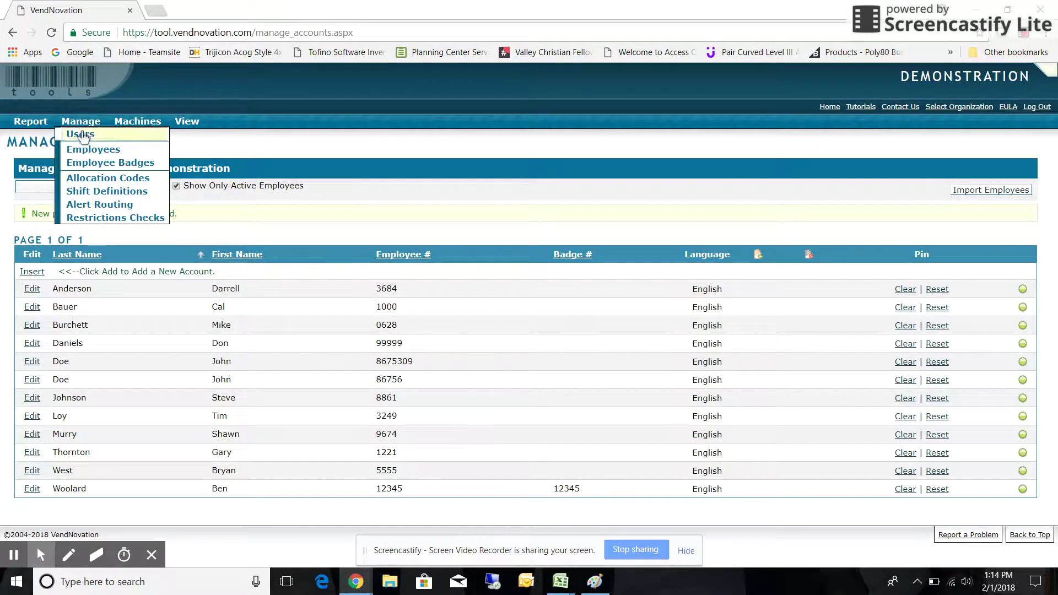
pyautogui.click(91, 178)
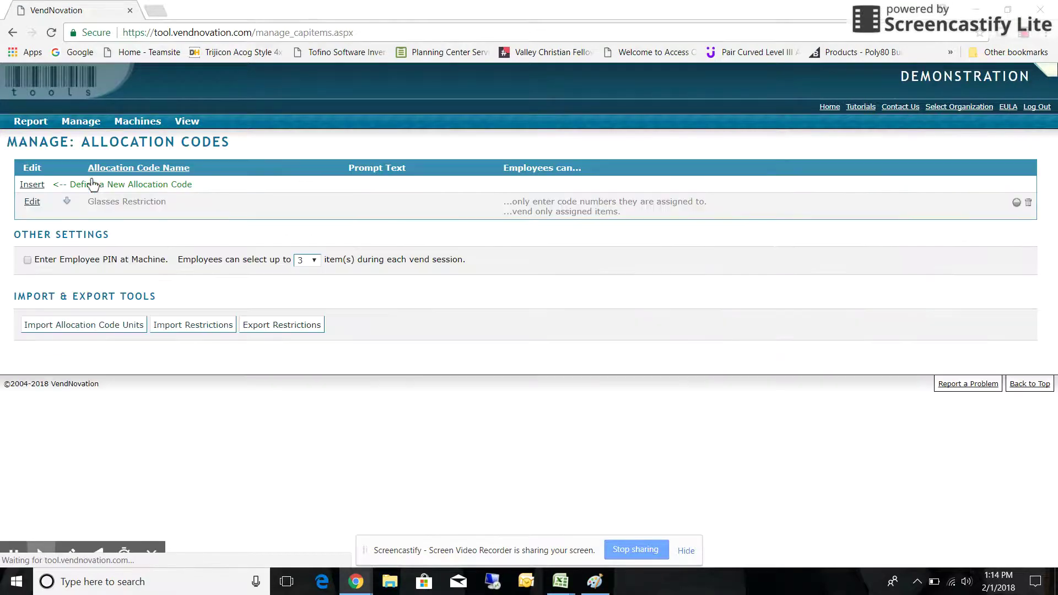
pyautogui.click(67, 199)
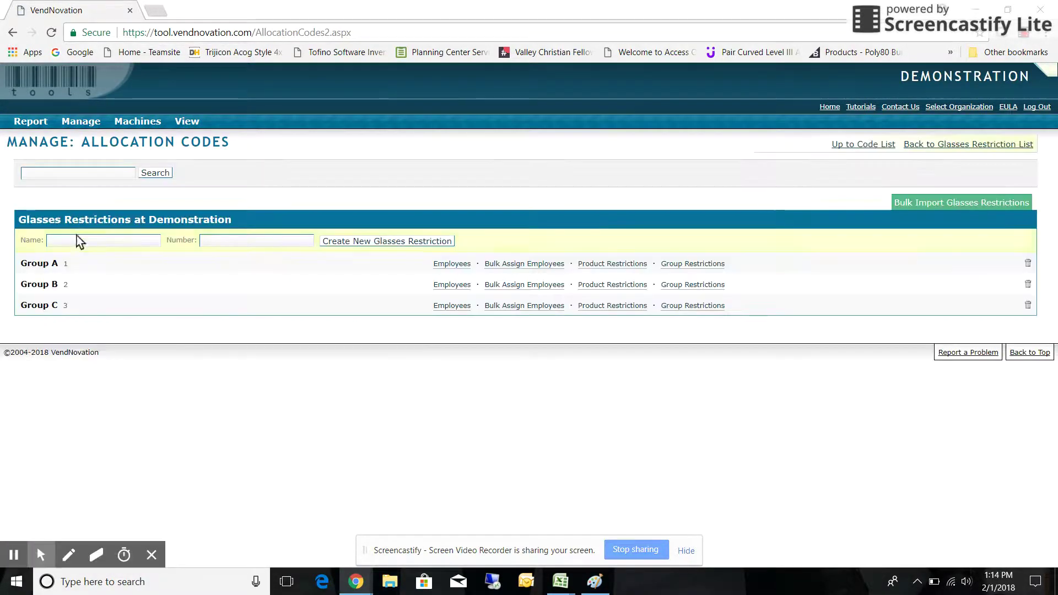
pyautogui.click(457, 266)
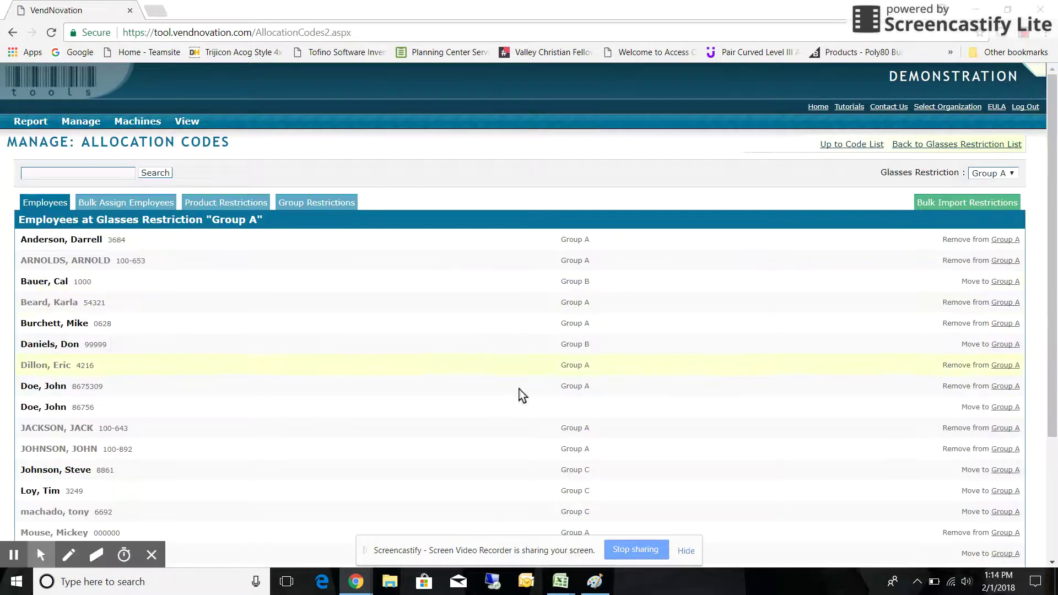
pyautogui.scroll(-1, 1050, 145)
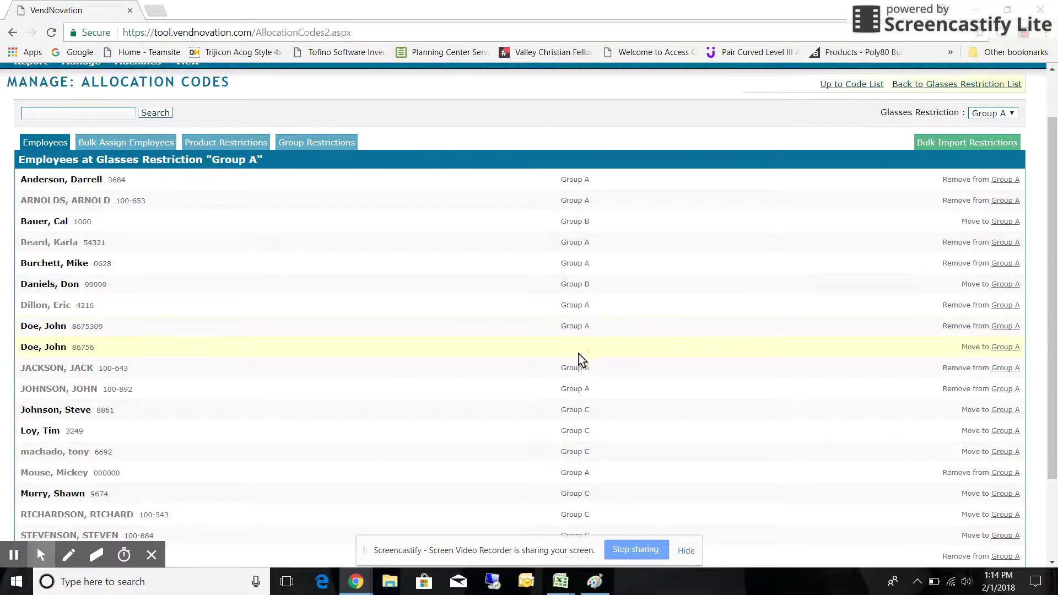
pyautogui.click(1004, 347)
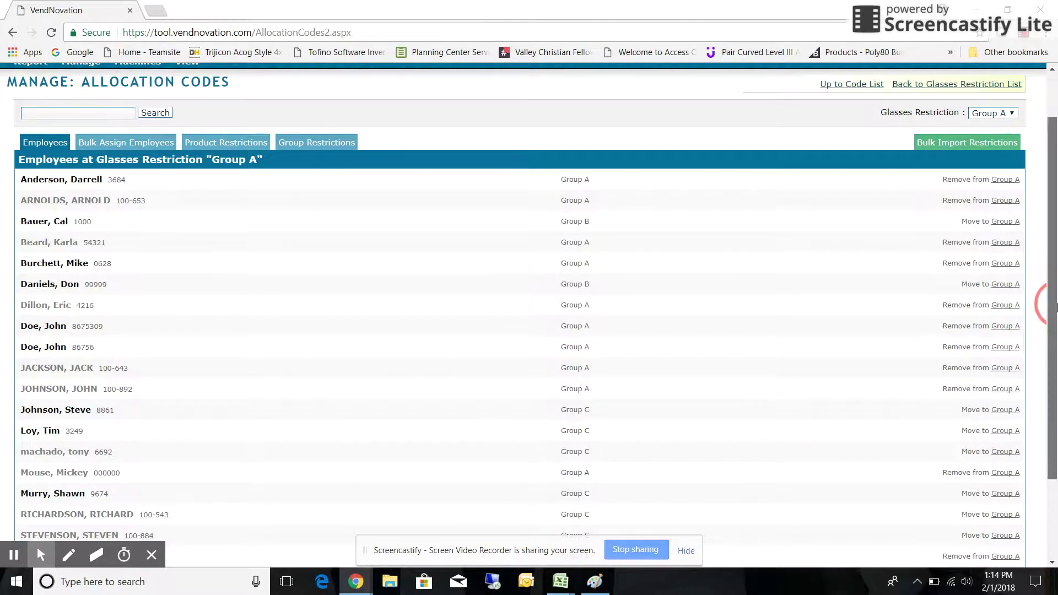
pyautogui.scroll(1, 1045, 307)
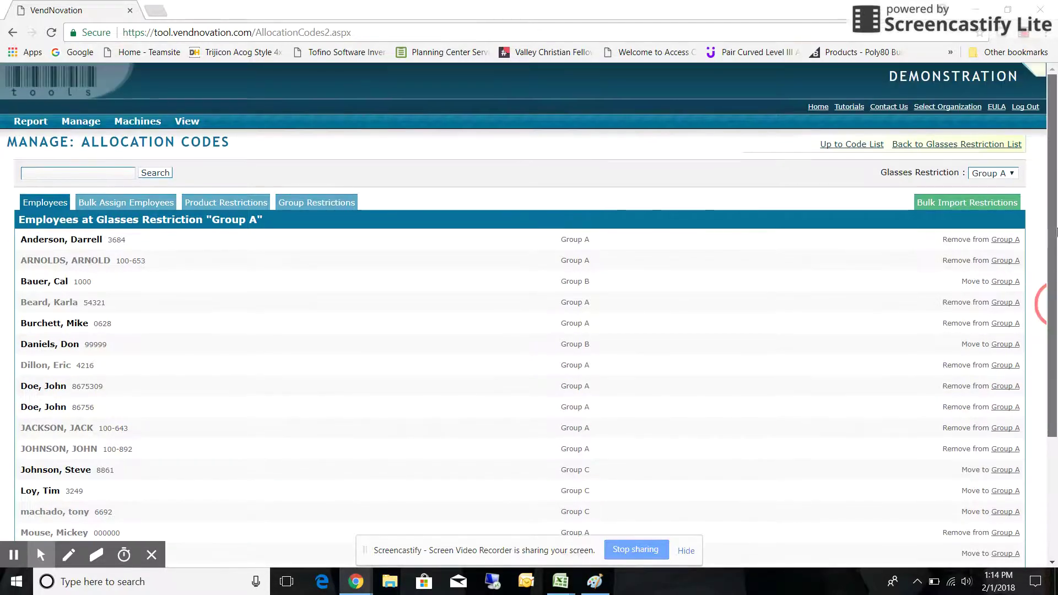
# Return to the allocation code list and activate the Glasses Restriction code
pyautogui.click(948, 145)
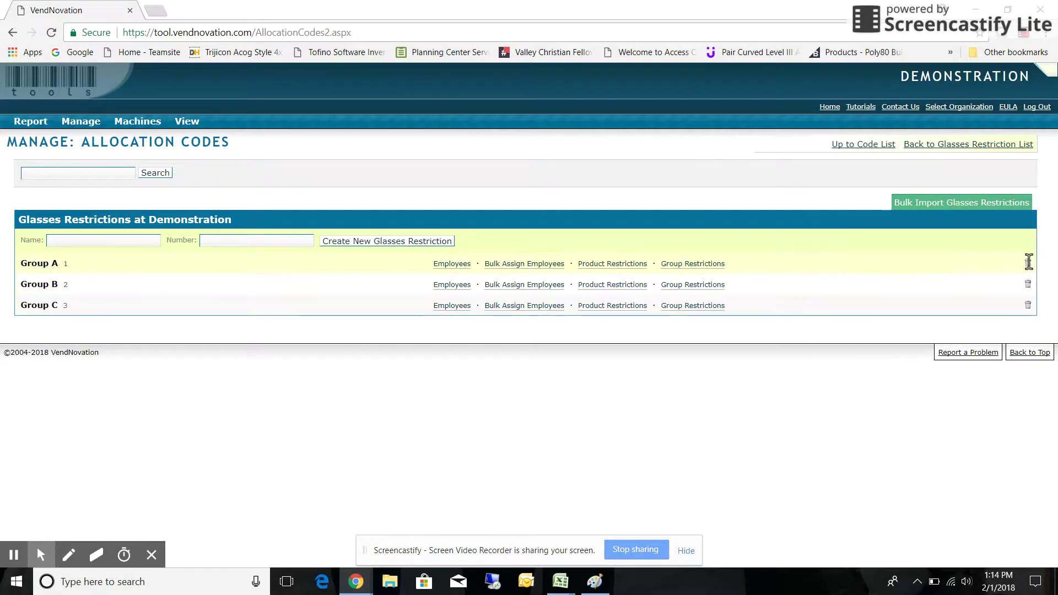
pyautogui.click(875, 146)
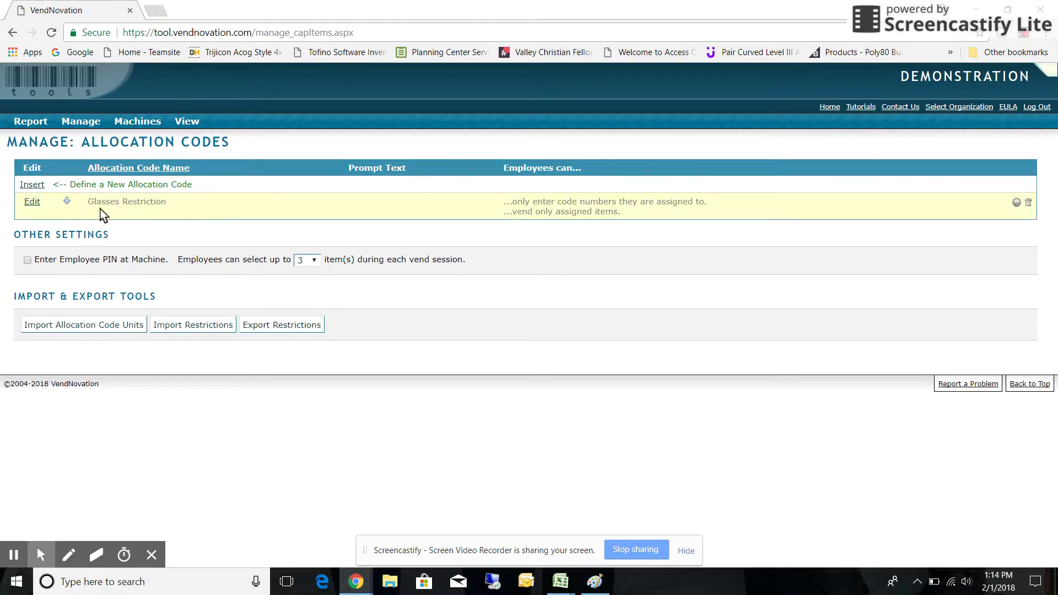
pyautogui.click(1017, 204)
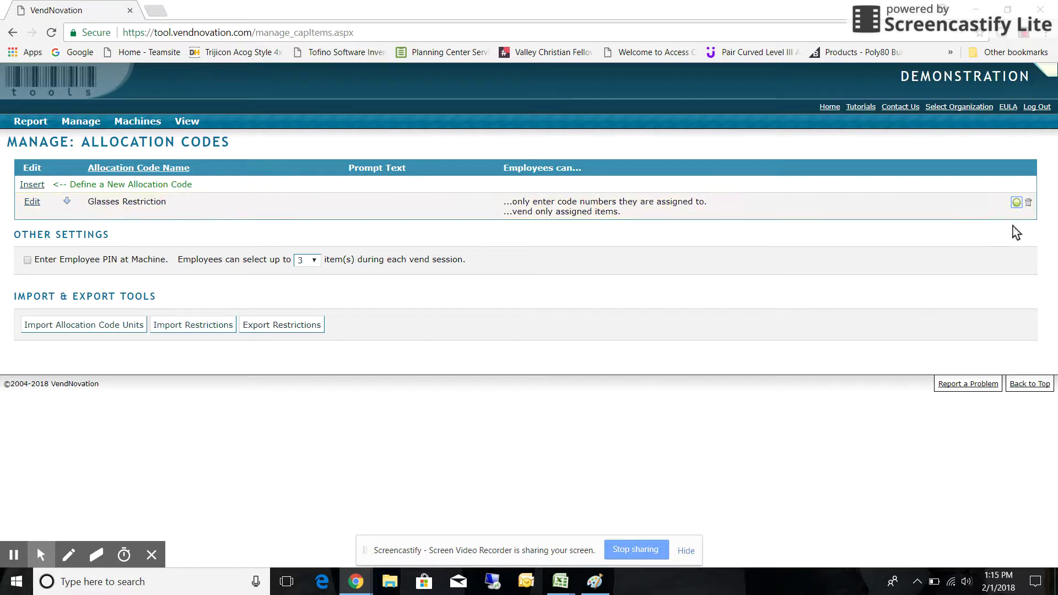